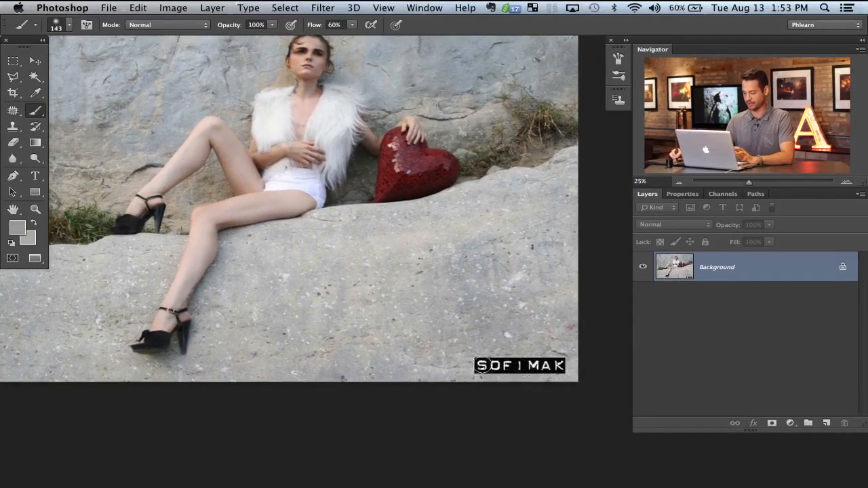
pyautogui.moveTo(333, 259); pyautogui.dragTo(437, 362)
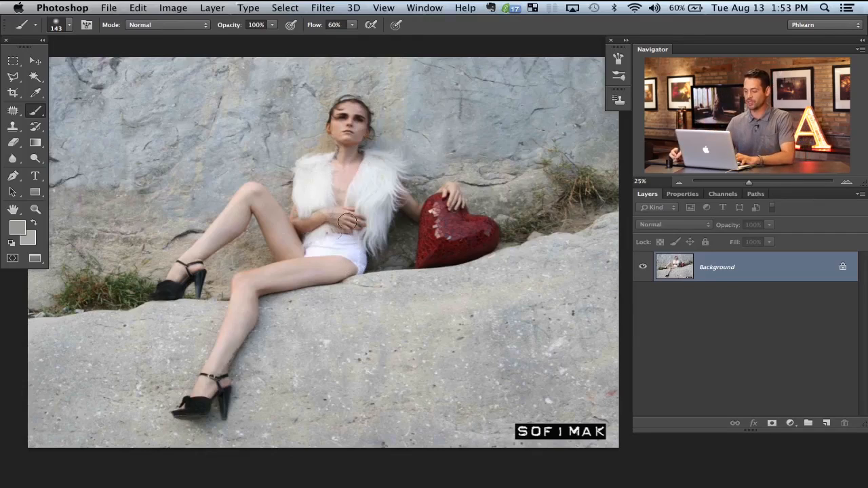
pyautogui.moveTo(332, 309); pyautogui.dragTo(324, 305)
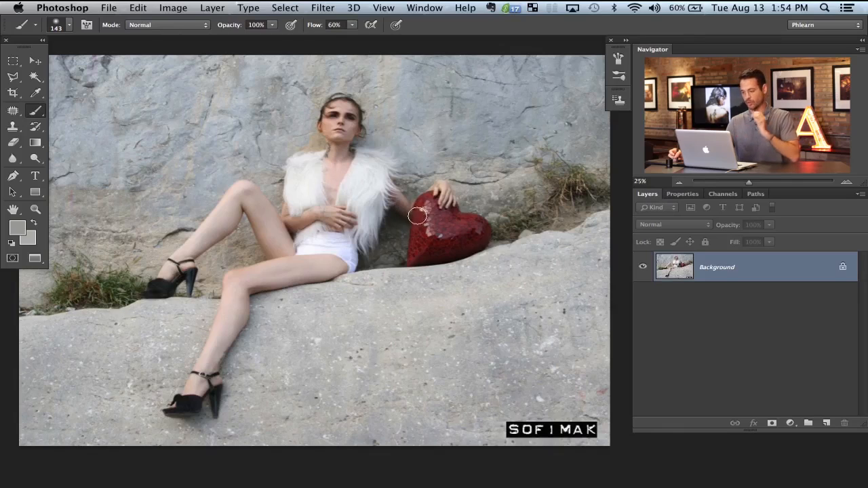
pyautogui.moveTo(452, 253); pyautogui.dragTo(466, 259)
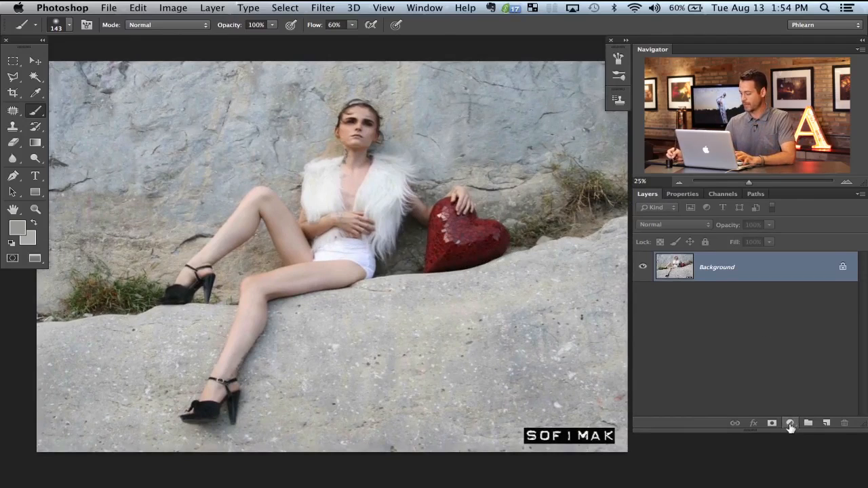
# Step: Add a Hue/Saturation adjustment layer with Colorize enabled, hue 208, saturation 17 and lightness -10
pyautogui.click(790, 423)
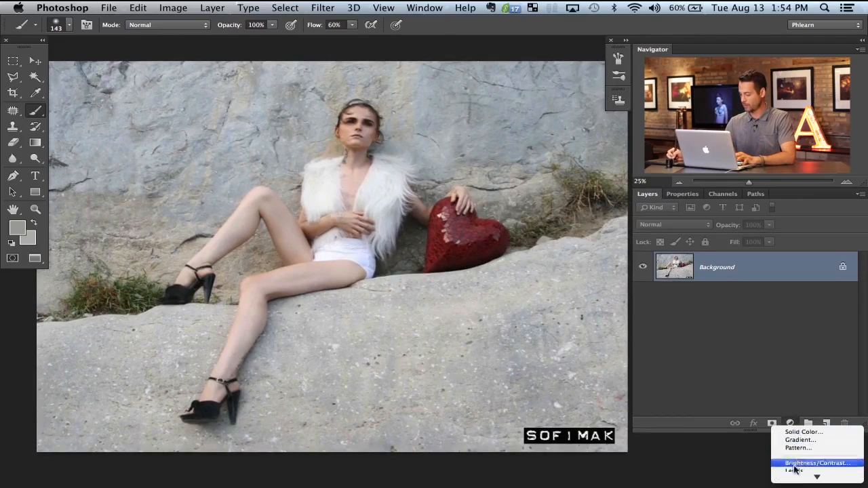
pyautogui.moveTo(798, 477)
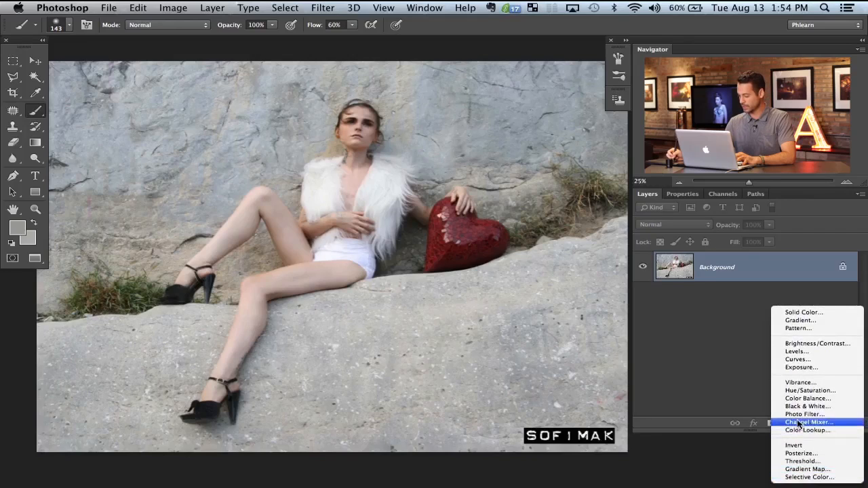
pyautogui.click(802, 391)
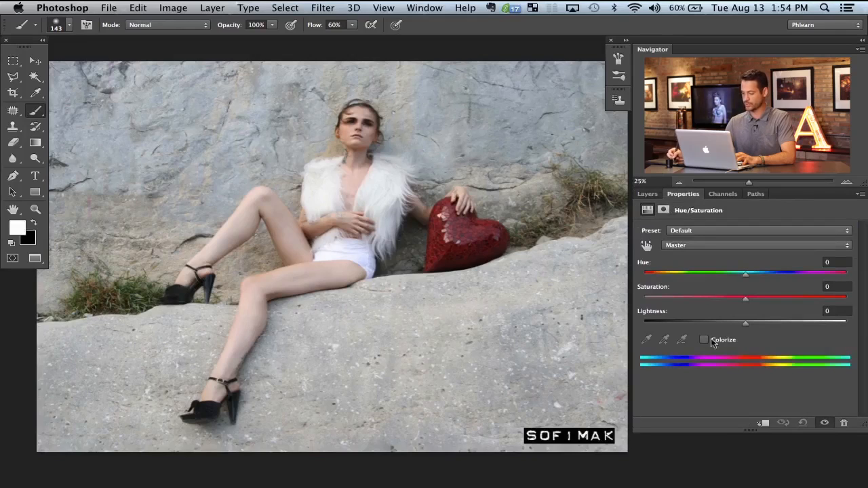
pyautogui.click(717, 339)
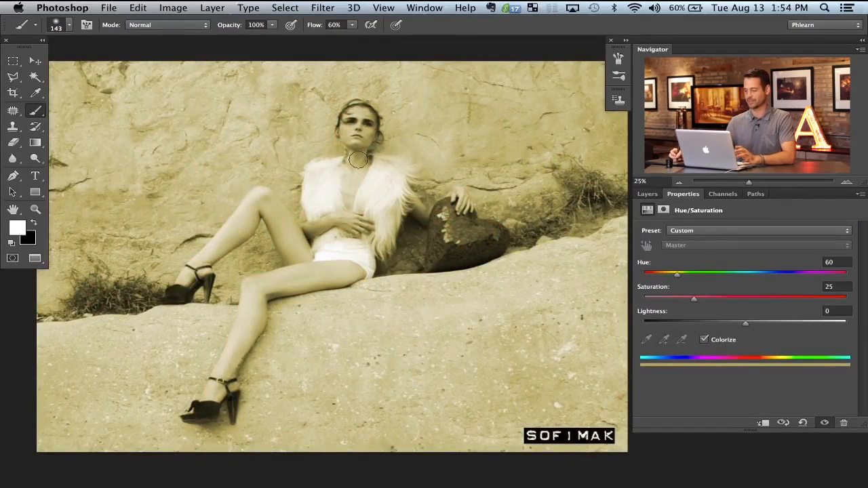
pyautogui.moveTo(775, 274)
pyautogui.mouseDown()
pyautogui.moveTo(767, 272)
pyautogui.moveTo(784, 276)
pyautogui.mouseUp()
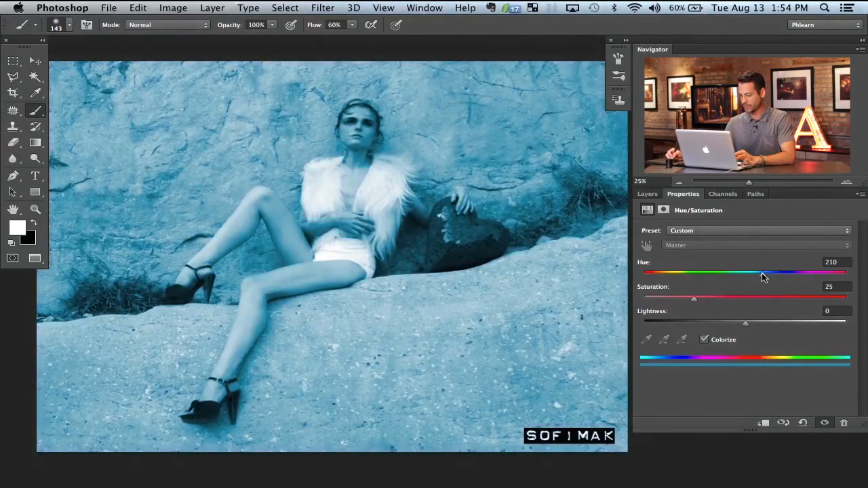
pyautogui.moveTo(744, 320); pyautogui.dragTo(733, 319)
pyautogui.moveTo(694, 298); pyautogui.dragTo(700, 300)
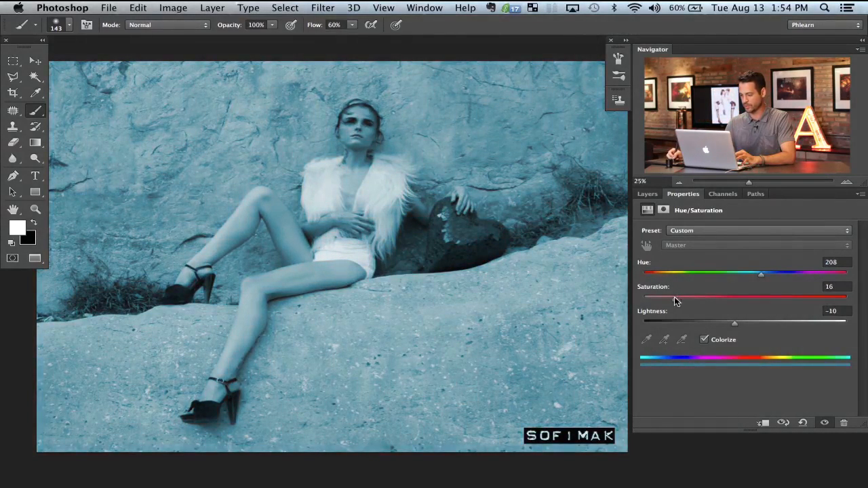
# Step: Compare the photo with and without the blue colorized Hue/Saturation layer
pyautogui.click(646, 194)
pyautogui.click(642, 268)
pyautogui.click(643, 268)
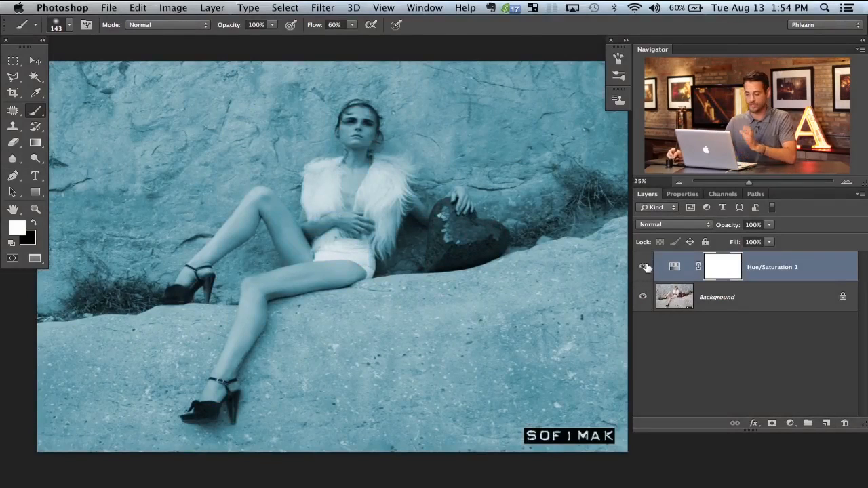
pyautogui.moveTo(465, 272); pyautogui.dragTo(482, 264)
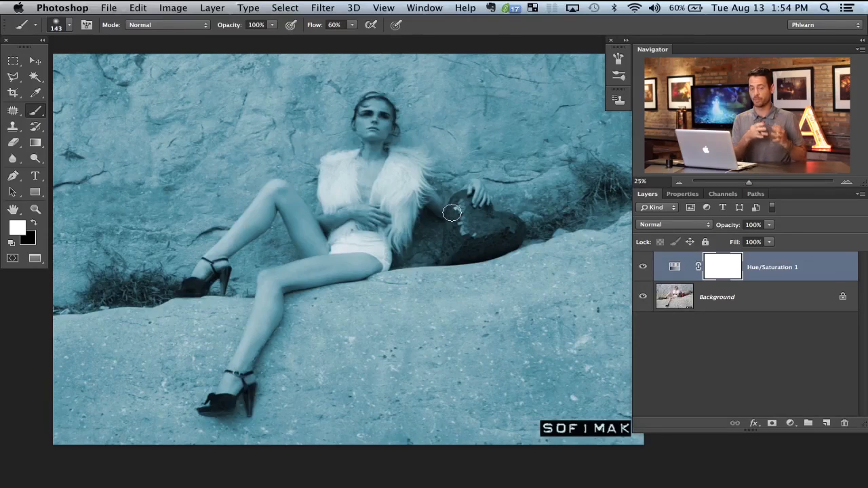
pyautogui.moveTo(380, 282); pyautogui.dragTo(395, 276)
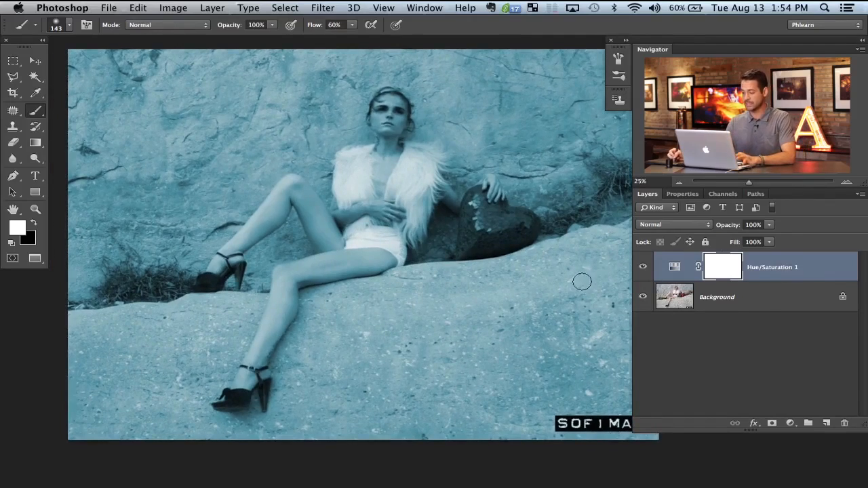
# Step: In the Hue/Saturation layer's Blend If settings, split the Underlying Layer highlight point to 12 / 182 and apply it
pyautogui.doubleClick(820, 271)
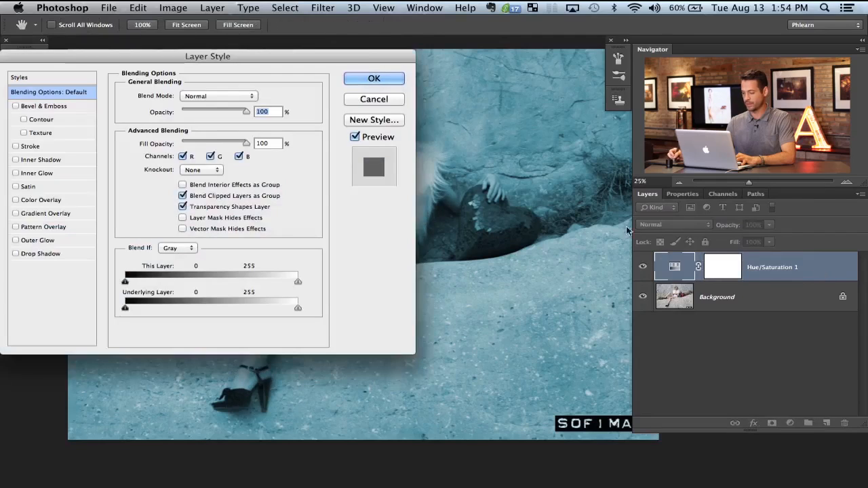
pyautogui.hscroll(-3, 626, 226)
pyautogui.moveTo(360, 57); pyautogui.dragTo(256, 45)
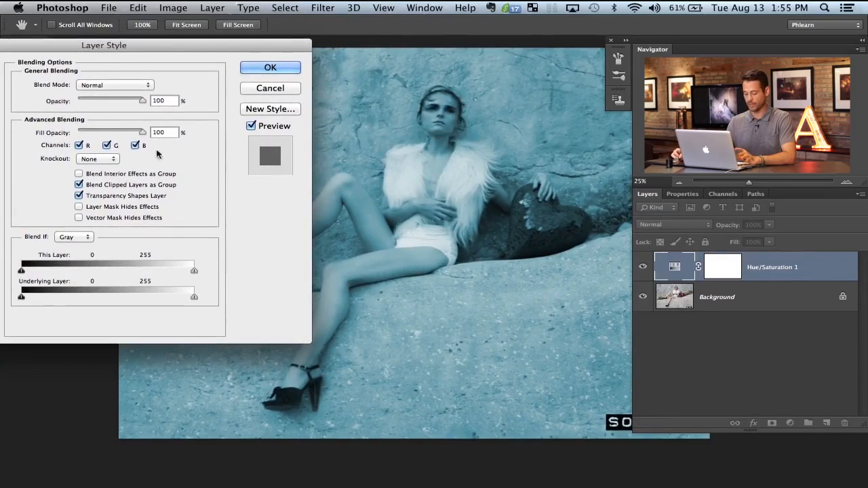
pyautogui.moveTo(194, 297); pyautogui.dragTo(27, 297)
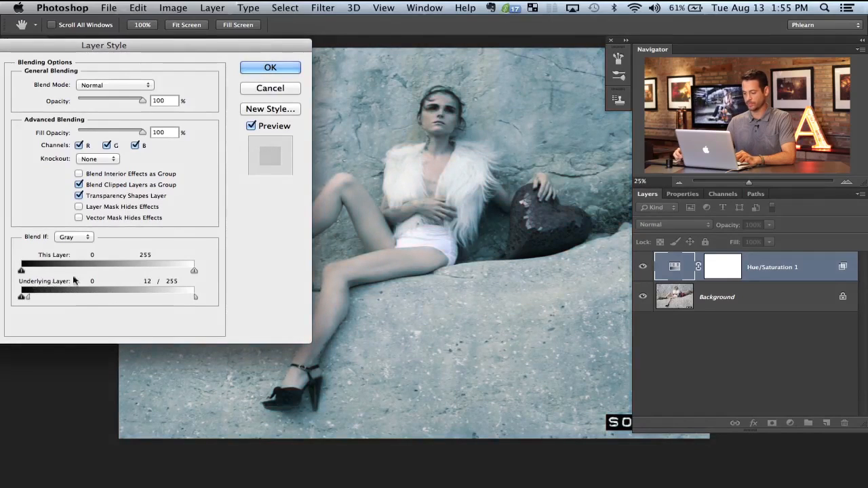
pyautogui.moveTo(195, 299); pyautogui.dragTo(160, 297)
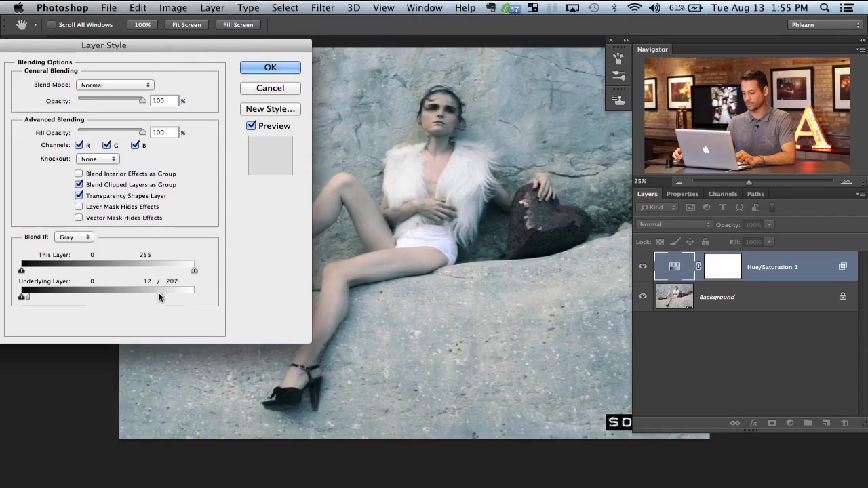
pyautogui.click(269, 69)
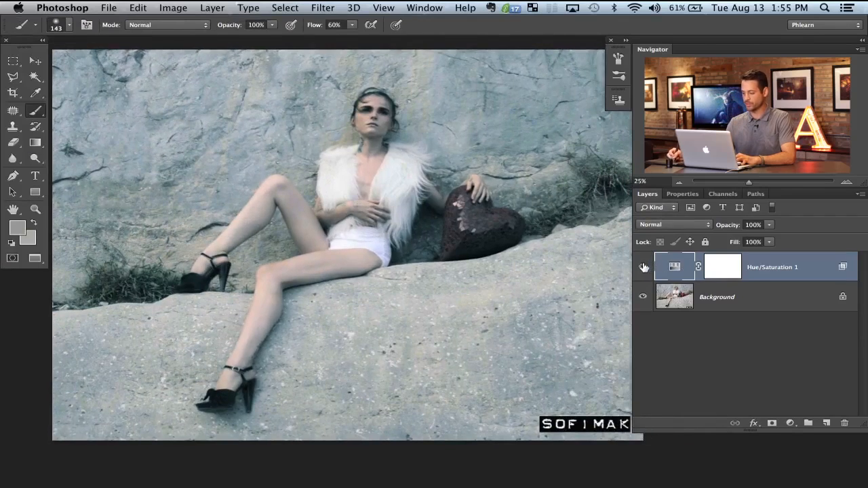
# Step: Toggle the Hue/Saturation layer's visibility to compare the Blend If result with the original photo
pyautogui.click(643, 267)
pyautogui.click(643, 267)
pyautogui.click(642, 267)
pyautogui.click(642, 267)
pyautogui.click(642, 268)
pyautogui.click(643, 267)
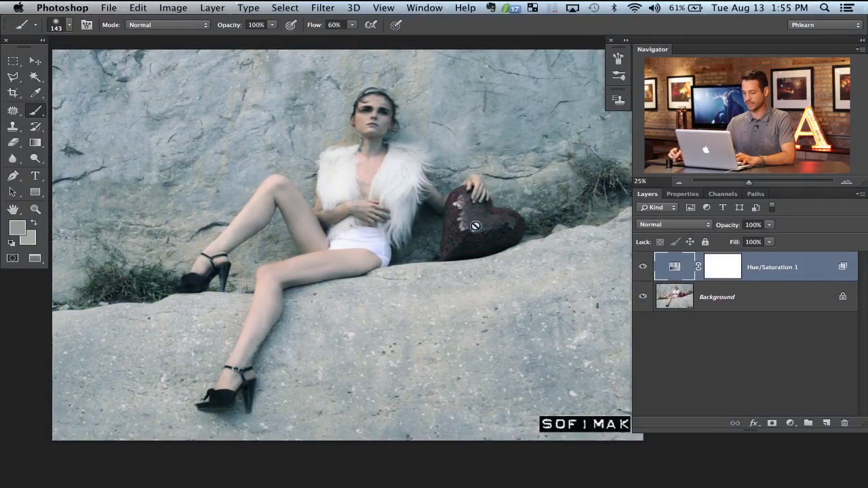
# Step: Review the Hue/Saturation layer's blending options and its adjustment settings
pyautogui.doubleClick(804, 270)
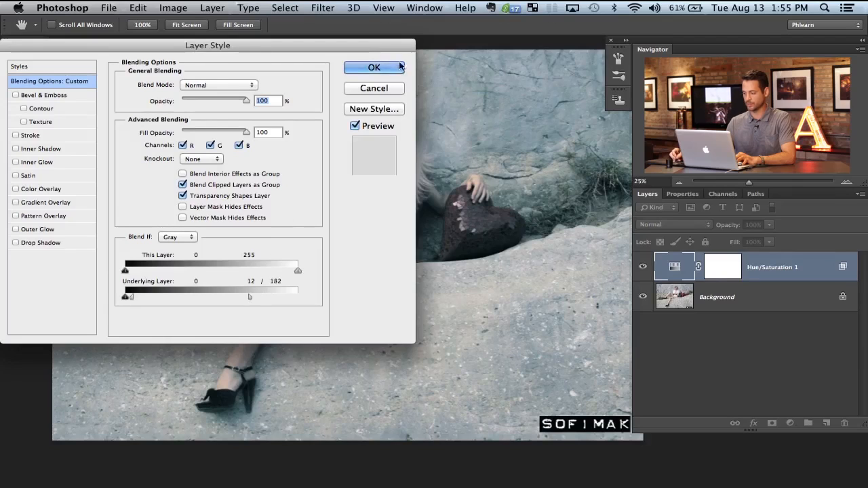
pyautogui.press('Return')
pyautogui.doubleClick(674, 269)
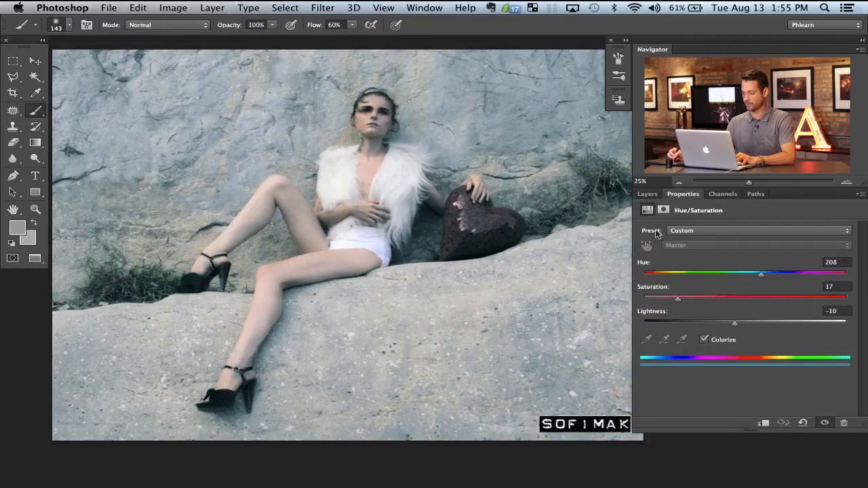
pyautogui.click(648, 195)
pyautogui.moveTo(466, 271); pyautogui.dragTo(444, 263)
# Step: Set the Hue/Saturation adjustment to hue 194, saturation 42 and lightness -48, and check it against the original
pyautogui.doubleClick(675, 269)
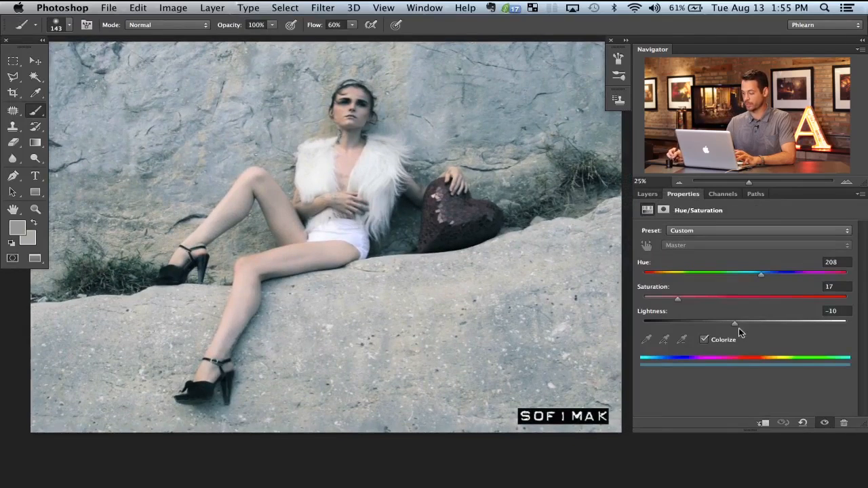
pyautogui.moveTo(726, 322); pyautogui.dragTo(696, 322)
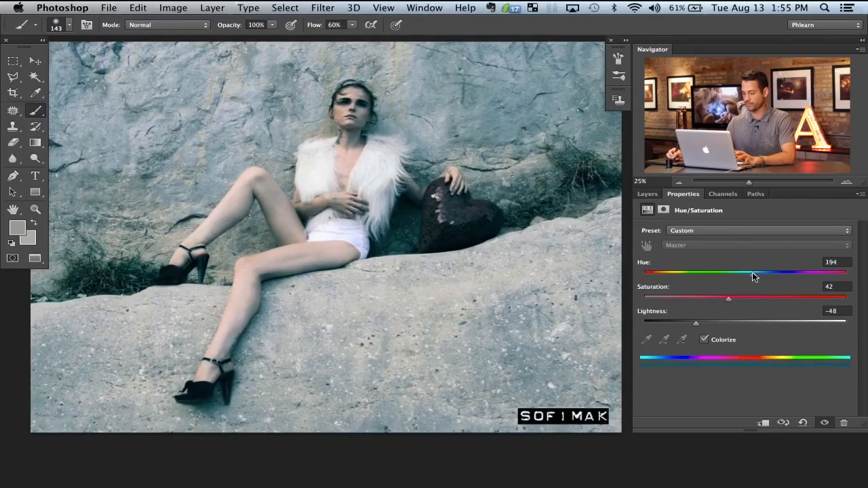
pyautogui.click(646, 194)
pyautogui.click(643, 266)
pyautogui.click(643, 267)
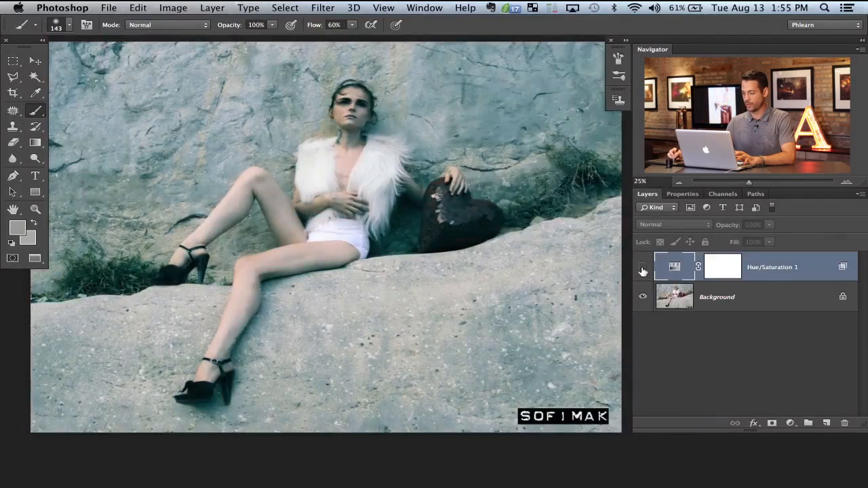
# Step: Paint black over the middle of the heart on the Hue/Saturation layer mask
pyautogui.press('super+equal')
pyautogui.press('super+equal')
pyautogui.press('super+equal')
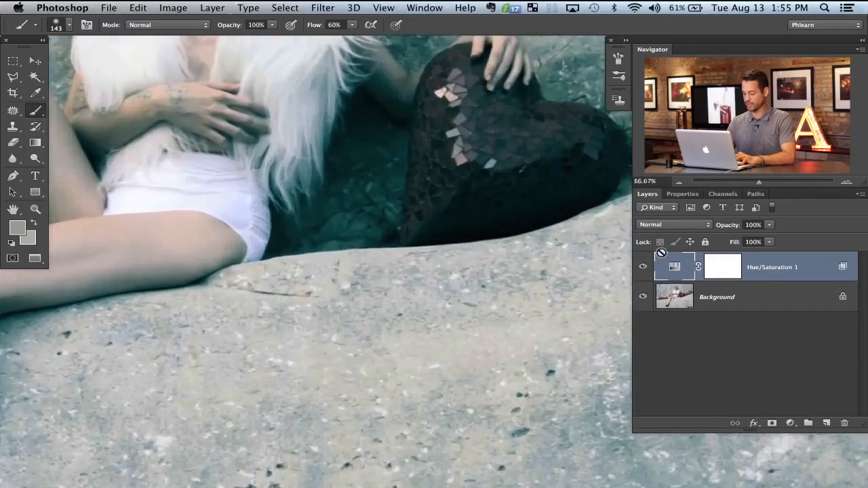
pyautogui.click(729, 274)
pyautogui.moveTo(490, 252); pyautogui.dragTo(455, 328)
pyautogui.press('x')
pyautogui.moveTo(422, 248)
pyautogui.mouseDown()
pyautogui.moveTo(447, 224)
pyautogui.moveTo(441, 258)
pyautogui.moveTo(482, 215)
pyautogui.moveTo(436, 207)
pyautogui.mouseUp()
# Step: Paint black on the mask along the heart's left side and upper left lobe with a smaller brush
pyautogui.press('super+equal')
pyautogui.press('super+equal')
pyautogui.press('super+equal')
pyautogui.press('[')
pyautogui.press('[')
pyautogui.press('[')
pyautogui.press('[')
pyautogui.press('[')
pyautogui.press('[')
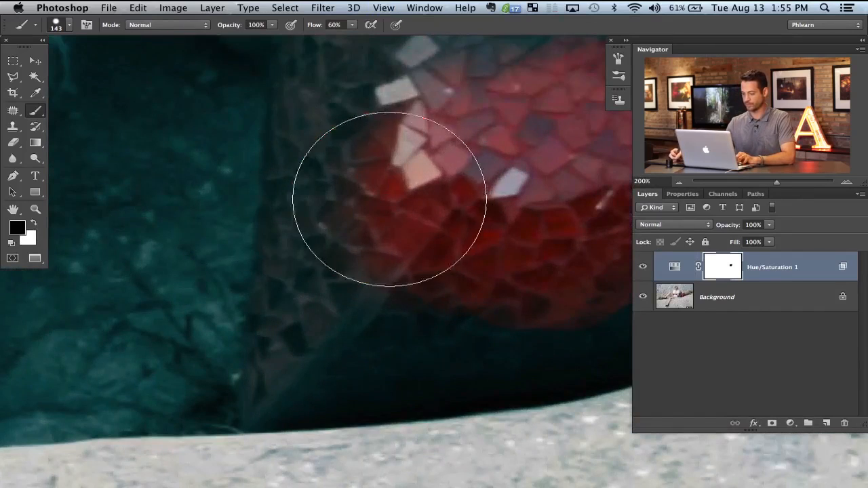
pyautogui.moveTo(333, 229)
pyautogui.mouseDown()
pyautogui.moveTo(324, 249)
pyautogui.moveTo(306, 178)
pyautogui.moveTo(293, 258)
pyautogui.moveTo(293, 206)
pyautogui.moveTo(280, 366)
pyautogui.moveTo(321, 339)
pyautogui.moveTo(388, 271)
pyautogui.mouseUp()
pyautogui.moveTo(384, 135); pyautogui.dragTo(372, 275)
pyautogui.moveTo(431, 197)
pyautogui.mouseDown()
pyautogui.moveTo(384, 221)
pyautogui.moveTo(333, 279)
pyautogui.moveTo(298, 278)
pyautogui.moveTo(296, 268)
pyautogui.moveTo(291, 298)
pyautogui.moveTo(303, 148)
pyautogui.moveTo(333, 126)
pyautogui.moveTo(437, 139)
pyautogui.moveTo(470, 242)
pyautogui.mouseUp()
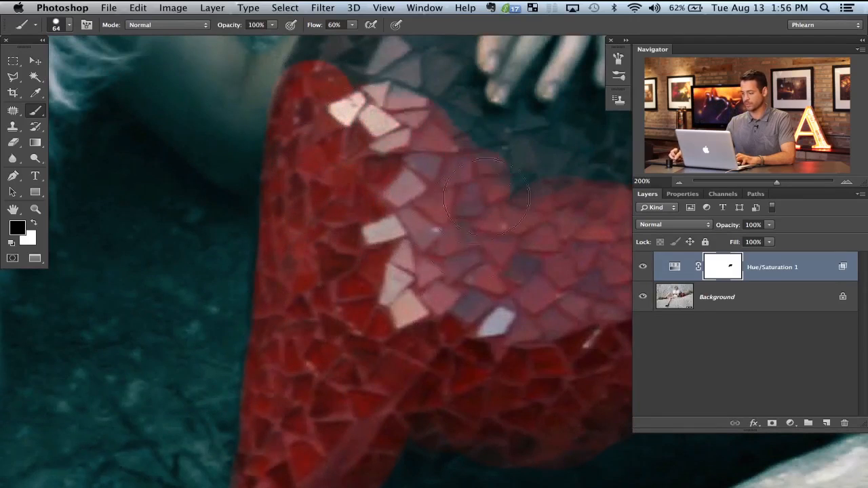
# Step: Mask the heart's upper middle and carefully around the model's fingers, using black and a brush of 27 px or smaller
pyautogui.moveTo(470, 209); pyautogui.dragTo(412, 308)
pyautogui.moveTo(505, 258); pyautogui.dragTo(463, 263)
pyautogui.moveTo(508, 257)
pyautogui.mouseDown()
pyautogui.moveTo(457, 235)
pyautogui.moveTo(449, 246)
pyautogui.moveTo(443, 221)
pyautogui.moveTo(417, 204)
pyautogui.moveTo(402, 172)
pyautogui.moveTo(420, 246)
pyautogui.moveTo(385, 147)
pyautogui.moveTo(396, 131)
pyautogui.moveTo(397, 145)
pyautogui.moveTo(414, 93)
pyautogui.moveTo(402, 147)
pyautogui.moveTo(411, 108)
pyautogui.moveTo(391, 122)
pyautogui.moveTo(354, 97)
pyautogui.moveTo(357, 77)
pyautogui.moveTo(337, 78)
pyautogui.moveTo(346, 76)
pyautogui.moveTo(250, 161)
pyautogui.moveTo(240, 186)
pyautogui.moveTo(278, 113)
pyautogui.mouseUp()
pyautogui.moveTo(319, 91)
pyautogui.mouseDown()
pyautogui.moveTo(319, 169)
pyautogui.moveTo(332, 197)
pyautogui.moveTo(339, 101)
pyautogui.mouseUp()
pyautogui.moveTo(390, 272); pyautogui.dragTo(225, 124)
pyautogui.moveTo(370, 144); pyautogui.dragTo(359, 243)
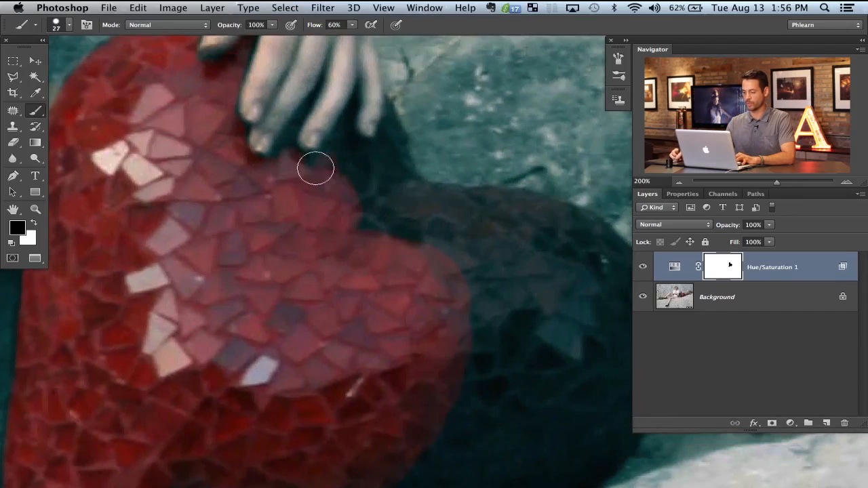
pyautogui.moveTo(327, 163); pyautogui.dragTo(387, 142)
pyautogui.press('[')
pyautogui.moveTo(393, 111)
pyautogui.mouseDown()
pyautogui.moveTo(407, 182)
pyautogui.moveTo(397, 158)
pyautogui.moveTo(402, 164)
pyautogui.moveTo(384, 181)
pyautogui.moveTo(386, 163)
pyautogui.moveTo(360, 203)
pyautogui.mouseUp()
# Step: Paint black on the mask along the upper edge of the heart's right lobe with a 39 px brush
pyautogui.press(']')
pyautogui.press(']')
pyautogui.press(']')
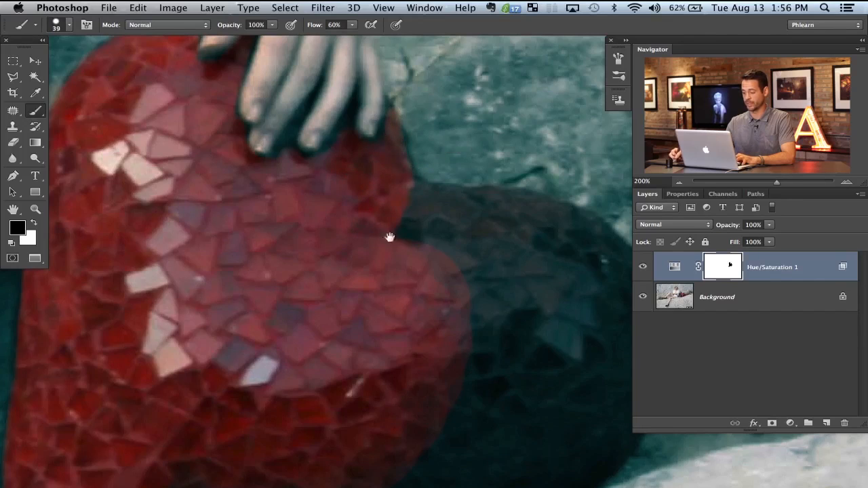
pyautogui.moveTo(389, 237); pyautogui.dragTo(313, 184)
pyautogui.moveTo(278, 162)
pyautogui.mouseDown()
pyautogui.moveTo(353, 172)
pyautogui.moveTo(339, 141)
pyautogui.moveTo(428, 155)
pyautogui.moveTo(490, 178)
pyautogui.moveTo(554, 244)
pyautogui.moveTo(513, 182)
pyautogui.mouseUp()
pyautogui.moveTo(406, 224); pyautogui.dragTo(327, 151)
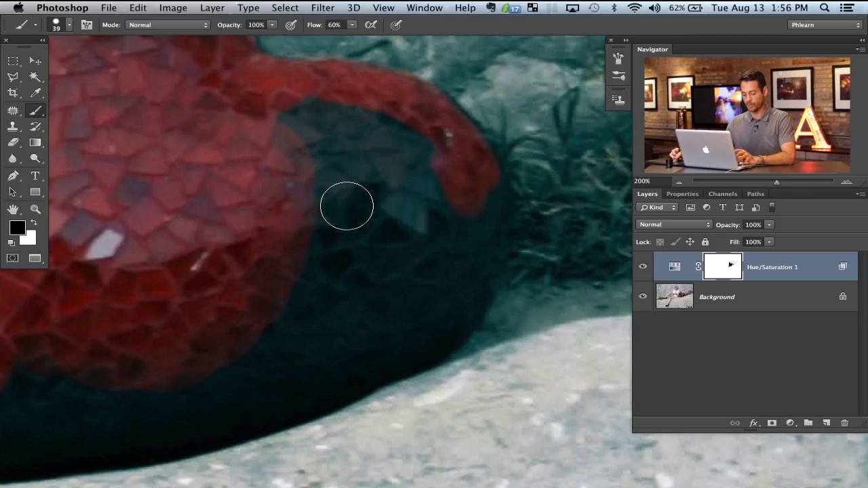
# Step: Fill in the rest of the heart's right lobe on the mask with black, down to its lower right edge
pyautogui.moveTo(312, 199)
pyautogui.mouseDown()
pyautogui.moveTo(397, 213)
pyautogui.moveTo(359, 226)
pyautogui.moveTo(290, 225)
pyautogui.moveTo(319, 194)
pyautogui.moveTo(349, 204)
pyautogui.moveTo(364, 194)
pyautogui.moveTo(336, 142)
pyautogui.mouseUp()
pyautogui.moveTo(383, 221); pyautogui.dragTo(357, 221)
pyautogui.moveTo(418, 177)
pyautogui.mouseDown()
pyautogui.moveTo(402, 278)
pyautogui.moveTo(291, 305)
pyautogui.mouseUp()
pyautogui.moveTo(370, 297); pyautogui.dragTo(350, 299)
pyautogui.moveTo(373, 306)
pyautogui.mouseDown()
pyautogui.moveTo(270, 355)
pyautogui.moveTo(289, 379)
pyautogui.moveTo(314, 381)
pyautogui.moveTo(427, 334)
pyautogui.moveTo(442, 324)
pyautogui.moveTo(473, 242)
pyautogui.mouseUp()
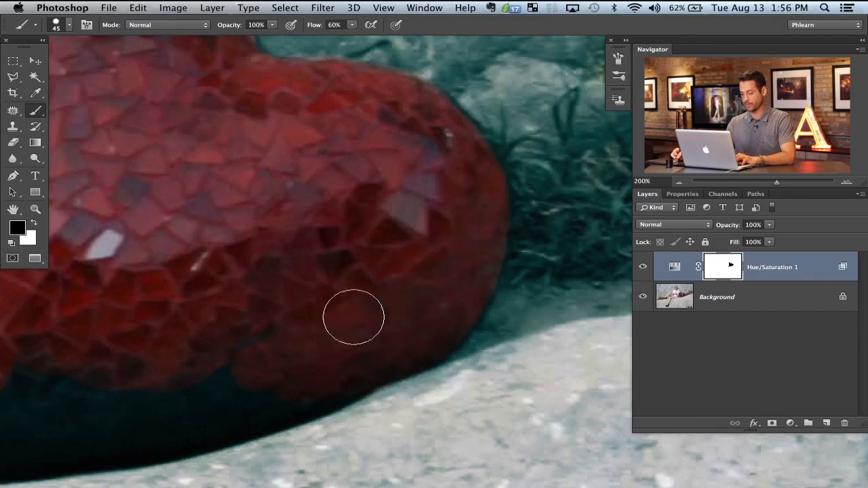
# Step: Mask the heart's bottom edge with black and clean up the spill beside its lower left tip with white
pyautogui.scroll(-5, 360, 325)
pyautogui.hscroll(-5, 360, 325)
pyautogui.hscroll(-5, 237, 271)
pyautogui.scroll(-1, 237, 271)
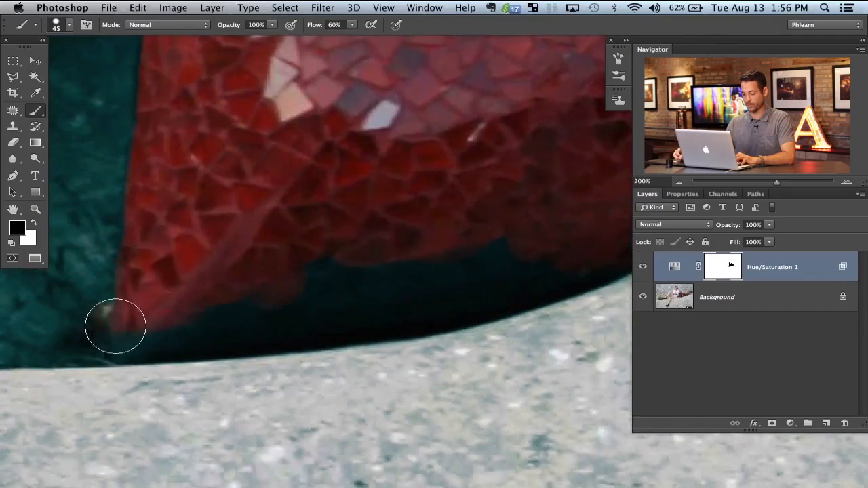
pyautogui.moveTo(135, 342)
pyautogui.mouseDown()
pyautogui.moveTo(374, 314)
pyautogui.moveTo(501, 285)
pyautogui.moveTo(387, 268)
pyautogui.moveTo(308, 281)
pyautogui.moveTo(304, 294)
pyautogui.mouseUp()
pyautogui.press('x')
pyautogui.moveTo(91, 329)
pyautogui.mouseDown()
pyautogui.moveTo(90, 353)
pyautogui.moveTo(116, 348)
pyautogui.mouseUp()
pyautogui.press('x')
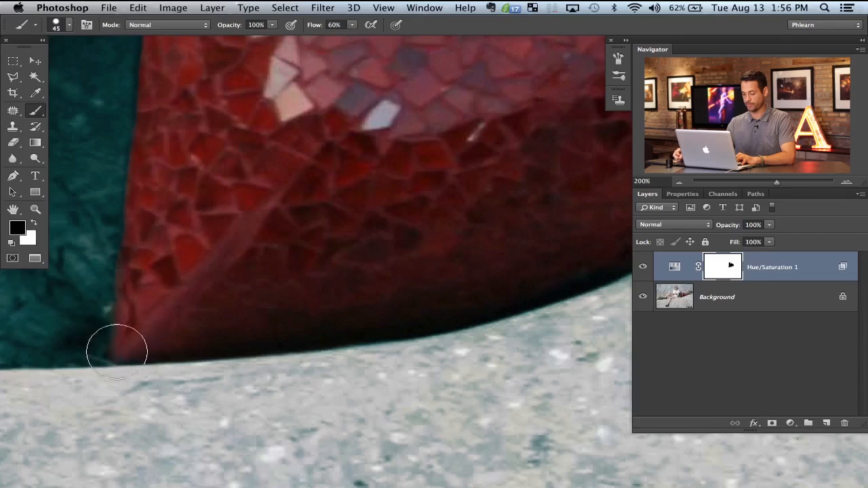
pyautogui.press('x')
# Step: Compare the whole photo with and without the masked Hue/Saturation layer
pyautogui.press('super+0')
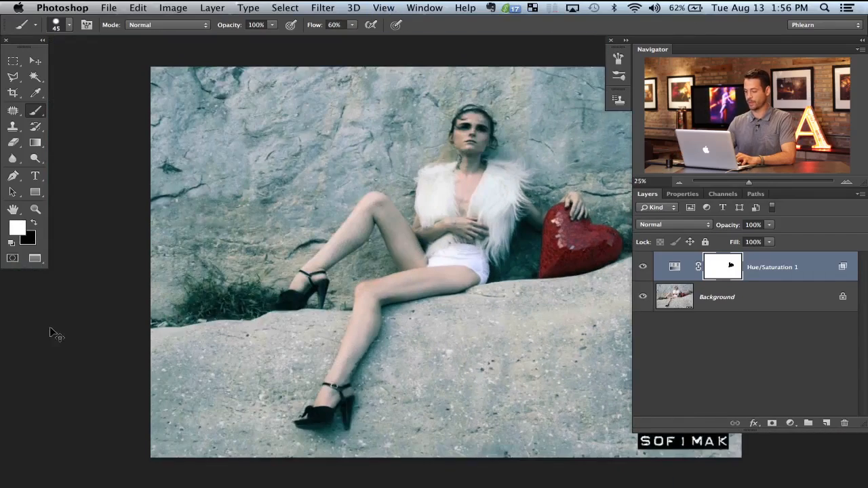
pyautogui.moveTo(378, 216); pyautogui.dragTo(251, 216)
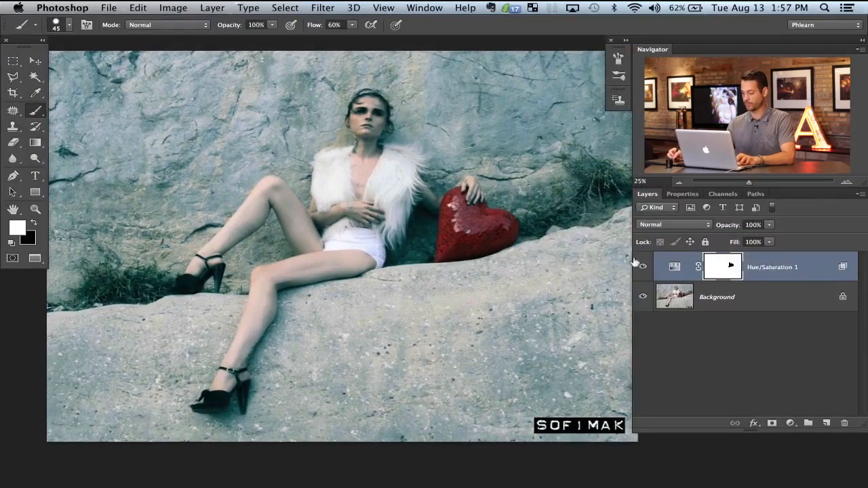
pyautogui.click(642, 266)
pyautogui.click(644, 267)
pyautogui.click(644, 267)
pyautogui.click(644, 267)
# Step: Lightly paint white over the heart on the layer mask with a 589 px brush at 10% flow
pyautogui.moveTo(496, 289)
pyautogui.mouseDown()
pyautogui.moveTo(484, 287)
pyautogui.moveTo(490, 284)
pyautogui.mouseUp()
pyautogui.moveTo(427, 265); pyautogui.dragTo(425, 221)
pyautogui.moveTo(384, 302); pyautogui.dragTo(387, 271)
pyautogui.moveTo(374, 229); pyautogui.dragTo(434, 226)
pyautogui.moveTo(385, 276)
pyautogui.mouseDown()
pyautogui.moveTo(387, 252)
pyautogui.moveTo(430, 205)
pyautogui.mouseUp()
pyautogui.hotkey('shift', '1')
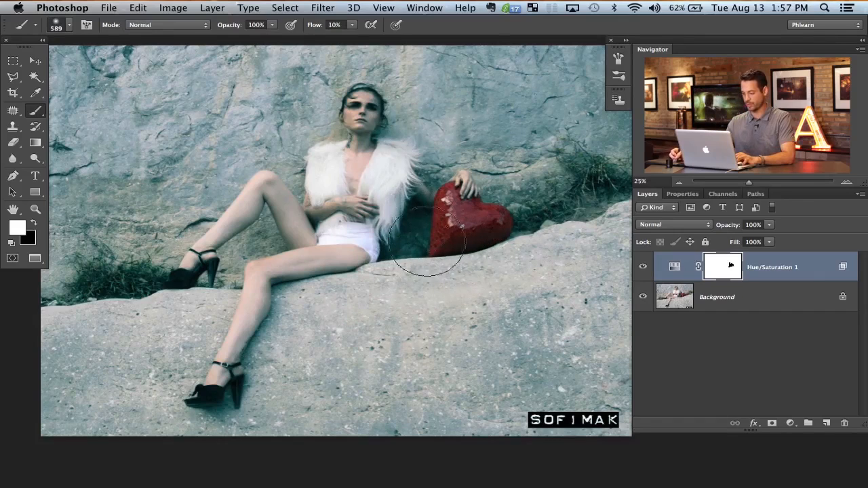
# Step: Inspect the Hue/Saturation layer's mask on its own, and compare the photo with and without that layer
pyautogui.keyDown('alt'); pyautogui.click(726, 272); pyautogui.keyUp('alt')
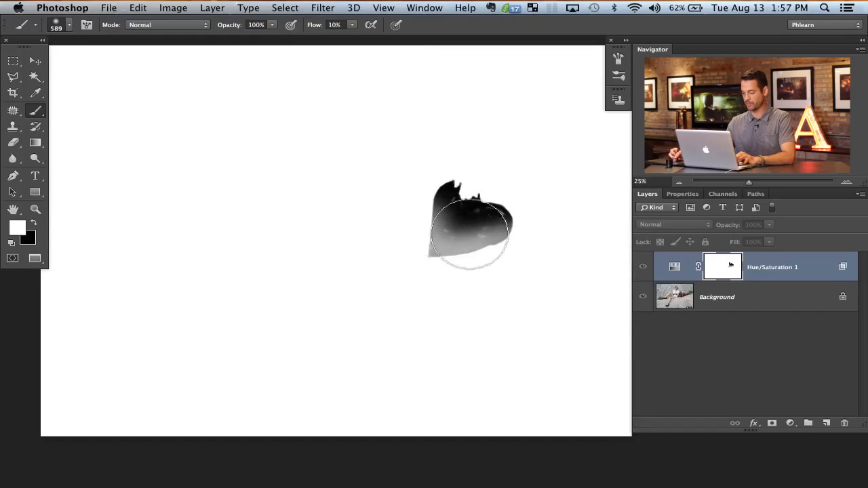
pyautogui.keyDown('alt'); pyautogui.click(720, 266); pyautogui.keyUp('alt')
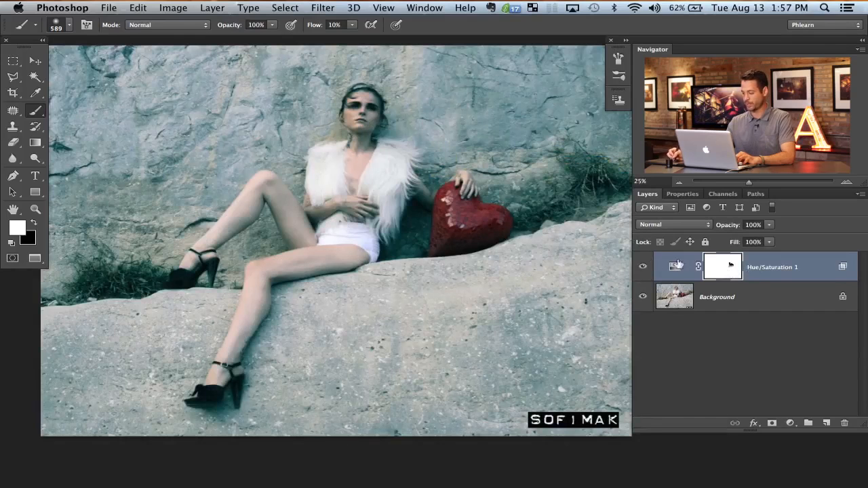
pyautogui.click(644, 268)
pyautogui.click(644, 268)
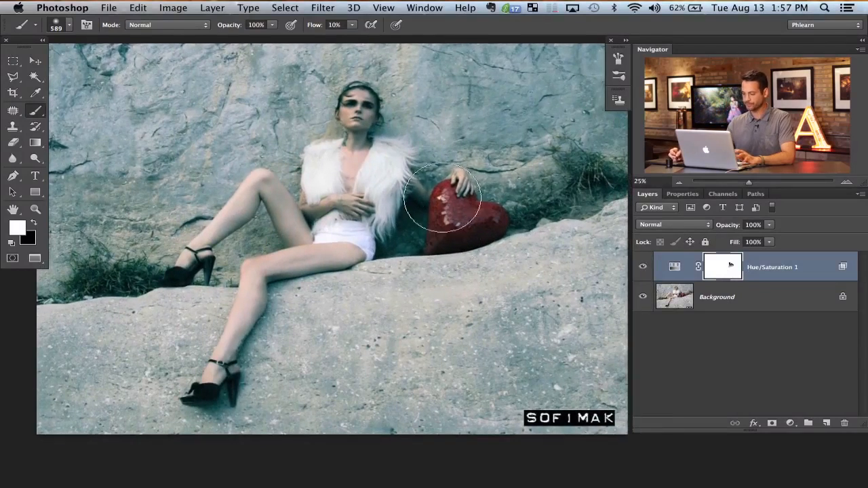
# Step: Add a Curves adjustment layer above Hue/Saturation and pull the RGB curve's midtones down strongly to darken the photo
pyautogui.click(790, 425)
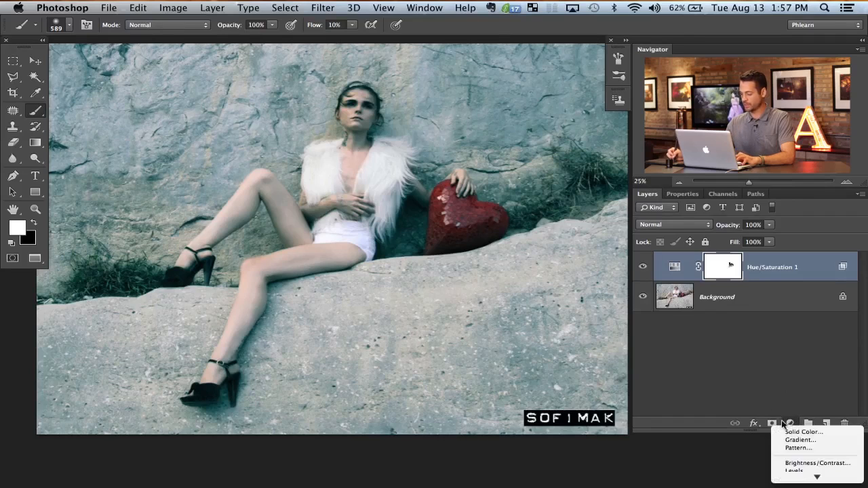
pyautogui.click(792, 444)
pyautogui.moveTo(753, 338); pyautogui.dragTo(788, 364)
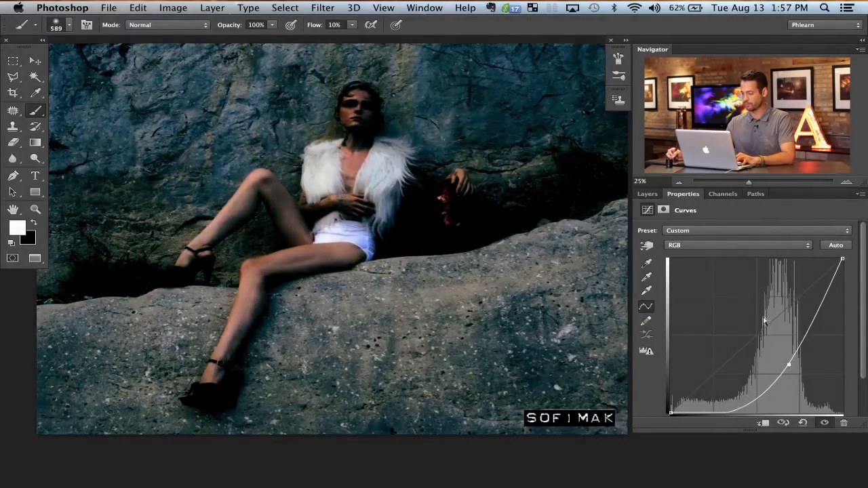
# Step: Limit the Curves layer with Blend If by splitting the Underlying Layer's white slider to 88 / 255
pyautogui.click(647, 194)
pyautogui.doubleClick(796, 272)
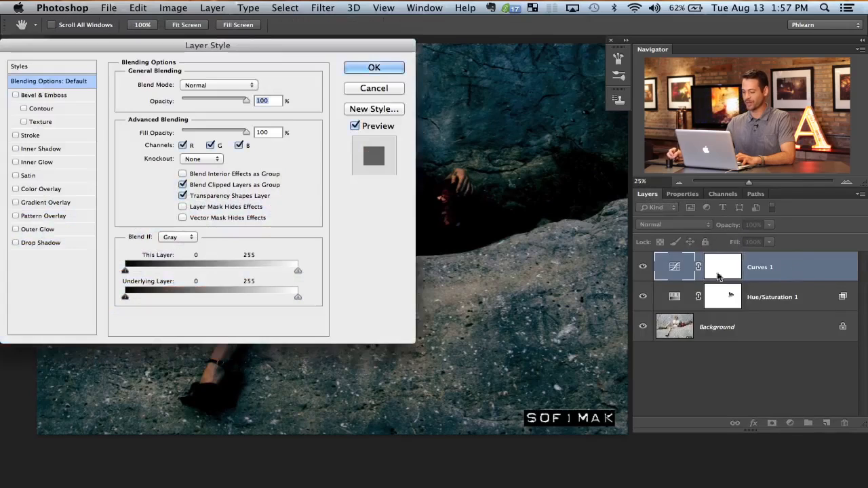
pyautogui.moveTo(287, 298); pyautogui.dragTo(199, 299)
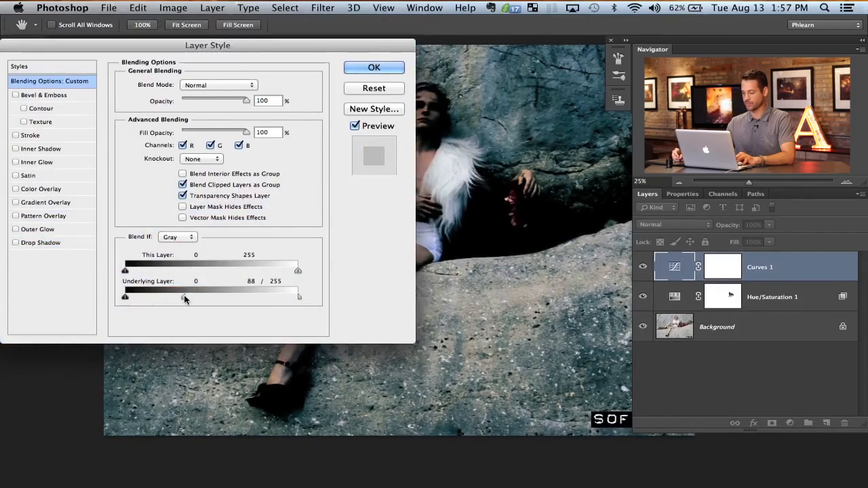
pyautogui.click(375, 67)
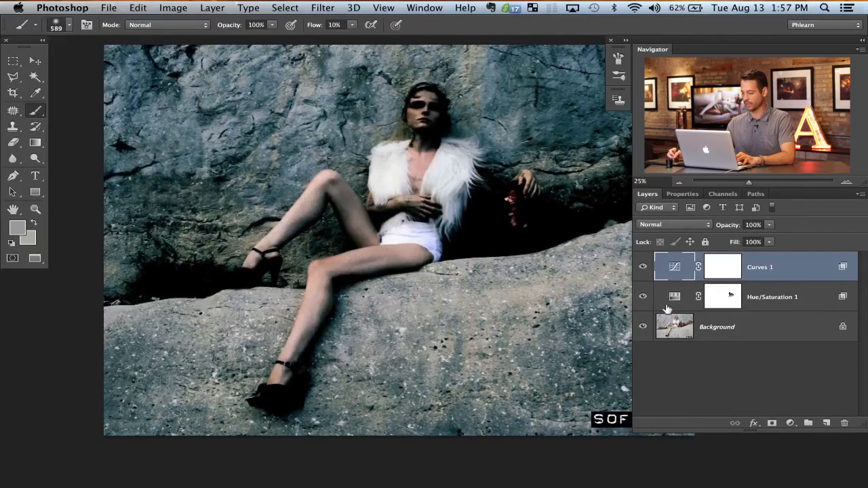
# Step: Compare the Curves layer above and below the Hue/Saturation layer, and leave it directly below Hue/Saturation
pyautogui.click(644, 267)
pyautogui.click(644, 267)
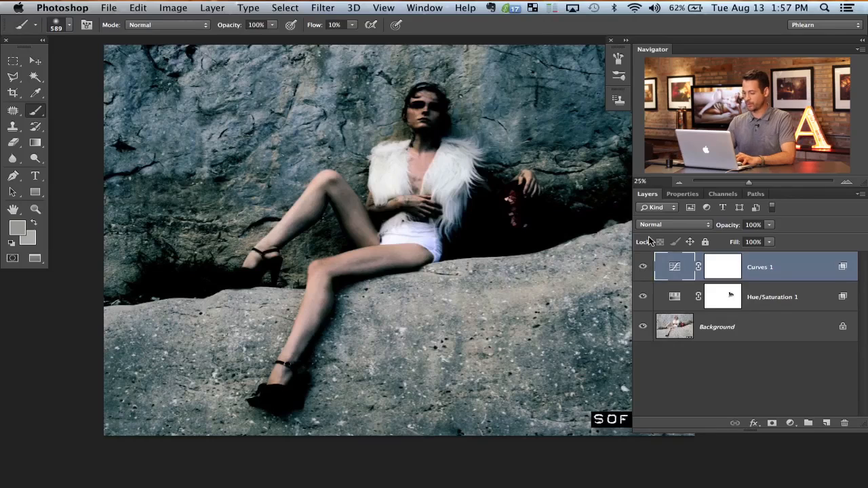
pyautogui.press('super+bracketleft')
pyautogui.press('super+bracketright')
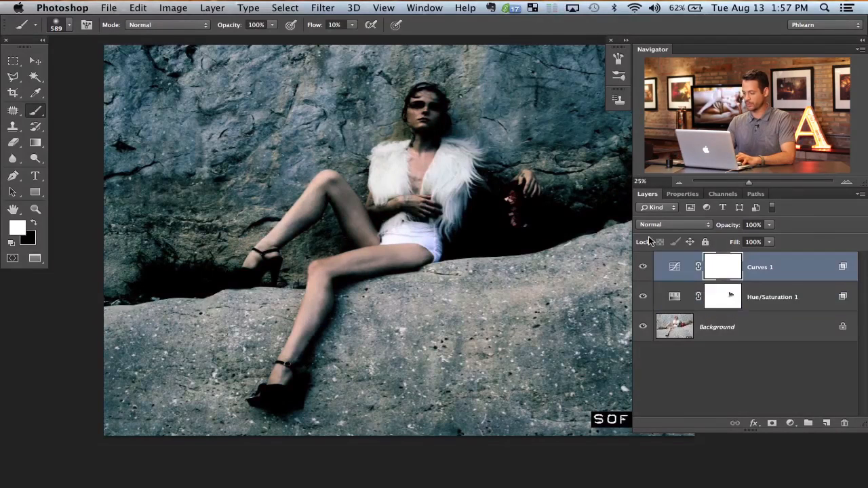
pyautogui.press('super+bracketleft')
pyautogui.press('super+bracketright')
pyautogui.press('super+bracketleft')
pyautogui.press('super+bracketright')
pyautogui.press('super+bracketleft')
pyautogui.press('super+bracketright')
pyautogui.press('super+bracketleft')
pyautogui.press('super+bracketright')
pyautogui.press('super+bracketleft')
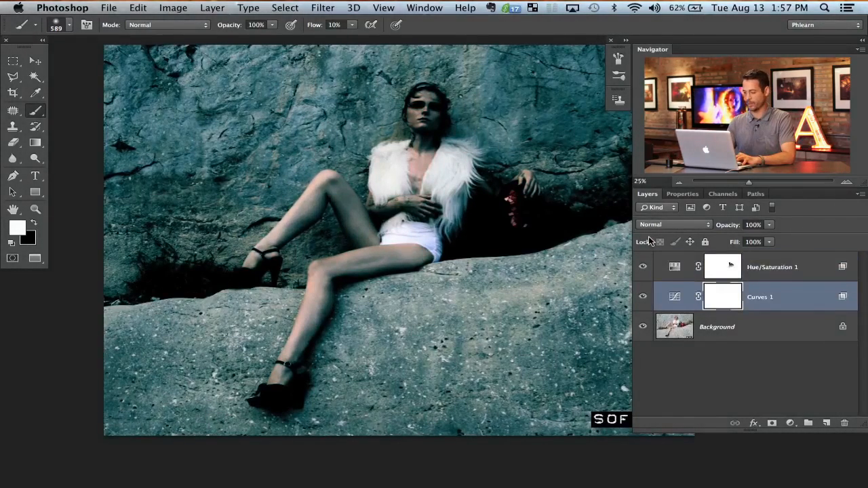
pyautogui.press('super+bracketright')
pyautogui.press('super+bracketleft')
pyautogui.press('super+bracketright')
pyautogui.press('super+bracketleft')
pyautogui.press('super+bracketright')
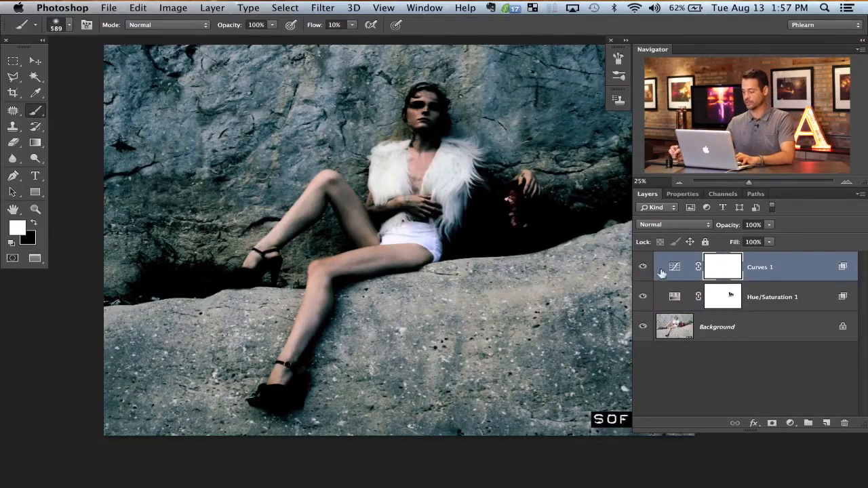
pyautogui.press('super+bracketleft')
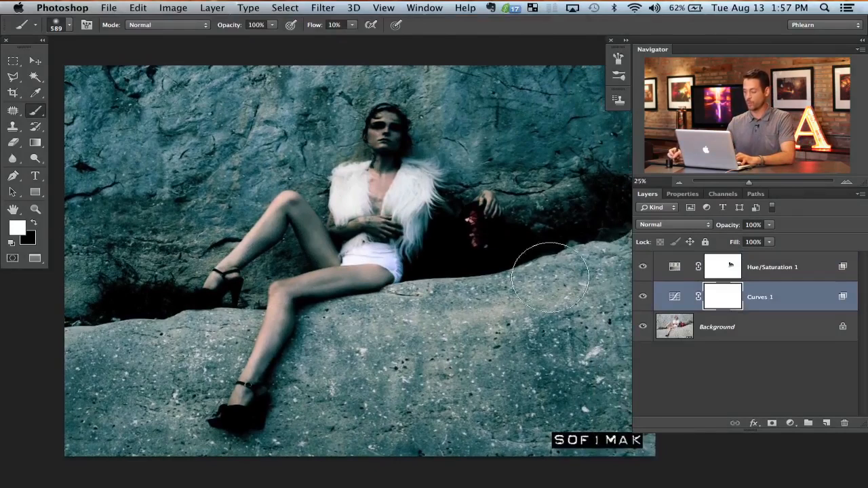
# Step: Paint black on the Curves mask over the woman's face, torso, legs and shoes at 40% flow
pyautogui.moveTo(400, 144); pyautogui.dragTo(379, 146)
pyautogui.press('x')
pyautogui.press('x')
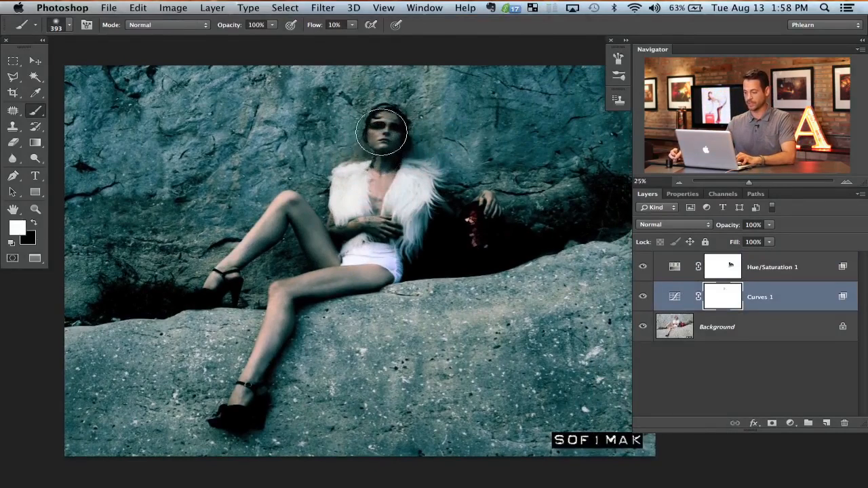
pyautogui.press('x')
pyautogui.hotkey('shift', '4')
pyautogui.moveTo(384, 148)
pyautogui.mouseDown()
pyautogui.moveTo(387, 127)
pyautogui.moveTo(387, 145)
pyautogui.mouseUp()
pyautogui.moveTo(378, 183)
pyautogui.mouseDown()
pyautogui.moveTo(364, 203)
pyautogui.moveTo(365, 240)
pyautogui.moveTo(376, 233)
pyautogui.moveTo(347, 254)
pyautogui.moveTo(348, 215)
pyautogui.moveTo(370, 262)
pyautogui.moveTo(284, 295)
pyautogui.moveTo(242, 414)
pyautogui.mouseUp()
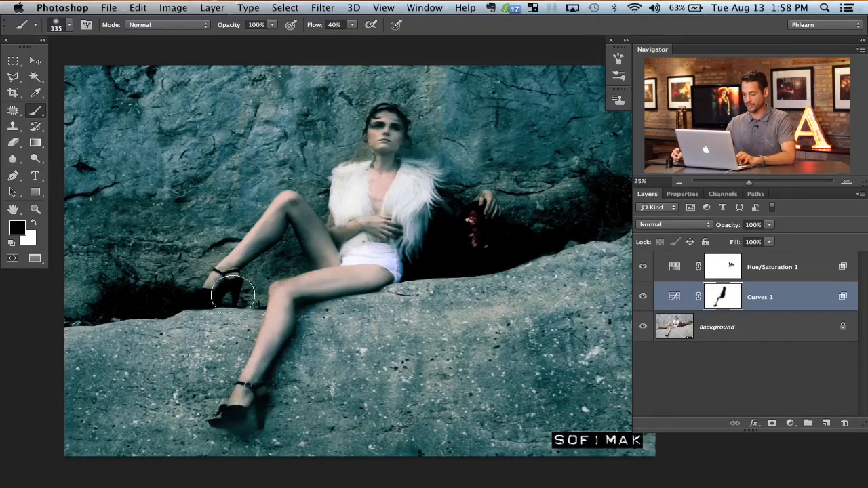
pyautogui.moveTo(214, 299)
pyautogui.mouseDown()
pyautogui.moveTo(106, 305)
pyautogui.moveTo(97, 292)
pyautogui.moveTo(169, 300)
pyautogui.mouseUp()
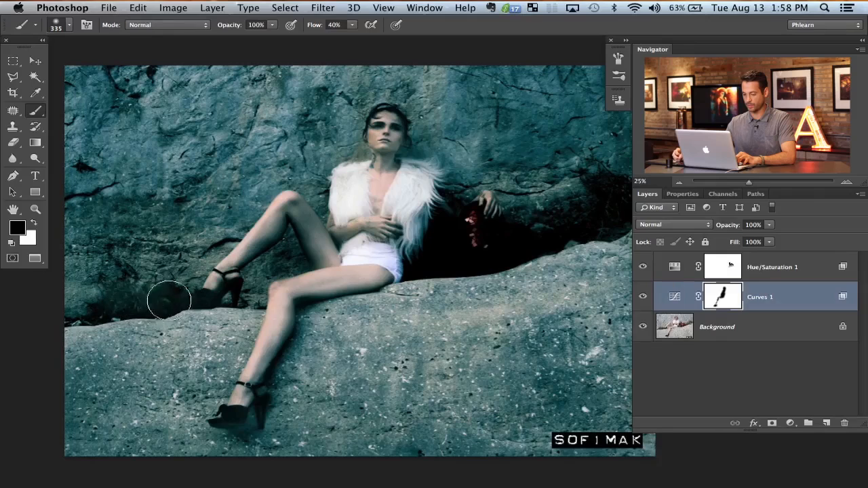
# Step: Paint black on the Curves mask over the heart, the dark gap around it and the grass to its right
pyautogui.moveTo(450, 250)
pyautogui.keyDown('ctrl'); pyautogui.keyDown('alt'); pyautogui.mouseDown()
pyautogui.moveTo(476, 237)
pyautogui.moveTo(491, 253)
pyautogui.moveTo(484, 228)
pyautogui.moveTo(420, 250)
pyautogui.moveTo(562, 231)
pyautogui.mouseUp(); pyautogui.keyUp('alt'); pyautogui.keyUp('ctrl')
pyautogui.moveTo(548, 239); pyautogui.dragTo(479, 247)
pyautogui.moveTo(539, 205)
pyautogui.mouseDown()
pyautogui.moveTo(561, 222)
pyautogui.moveTo(517, 229)
pyautogui.mouseUp()
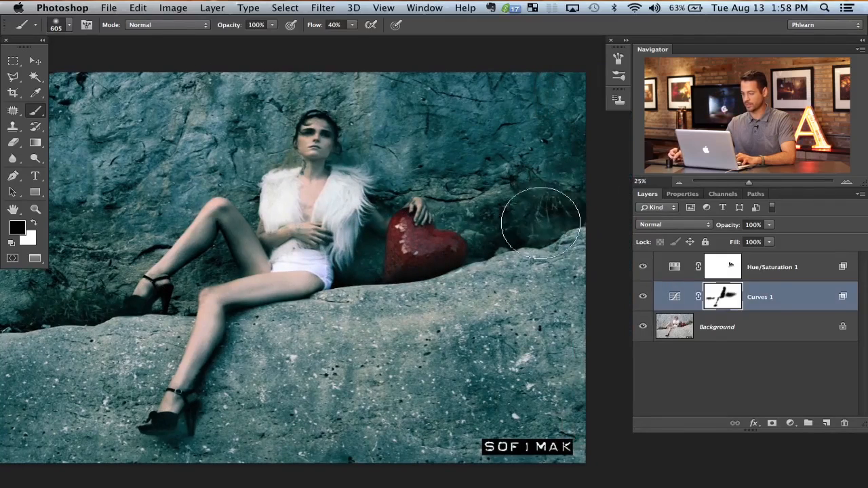
# Step: Paint broad black strokes on the Curves mask over the rock around the woman with a brush up to 1213 px
pyautogui.moveTo(300, 194)
pyautogui.mouseDown()
pyautogui.moveTo(278, 200)
pyautogui.moveTo(322, 217)
pyautogui.moveTo(368, 264)
pyautogui.moveTo(213, 332)
pyautogui.moveTo(395, 314)
pyautogui.moveTo(274, 363)
pyautogui.moveTo(470, 320)
pyautogui.moveTo(385, 325)
pyautogui.mouseUp()
pyautogui.moveTo(234, 345)
pyautogui.mouseDown()
pyautogui.moveTo(253, 346)
pyautogui.moveTo(178, 363)
pyautogui.moveTo(88, 366)
pyautogui.moveTo(66, 358)
pyautogui.mouseUp()
pyautogui.moveTo(97, 368)
pyautogui.mouseDown()
pyautogui.moveTo(223, 330)
pyautogui.moveTo(411, 89)
pyautogui.moveTo(361, 106)
pyautogui.moveTo(349, 93)
pyautogui.moveTo(471, 76)
pyautogui.moveTo(482, 151)
pyautogui.moveTo(531, 163)
pyautogui.moveTo(510, 117)
pyautogui.moveTo(546, 188)
pyautogui.moveTo(505, 102)
pyautogui.moveTo(472, 202)
pyautogui.moveTo(451, 192)
pyautogui.moveTo(434, 197)
pyautogui.moveTo(455, 211)
pyautogui.moveTo(389, 190)
pyautogui.mouseUp()
pyautogui.press('x')
pyautogui.press('x')
pyautogui.moveTo(192, 298)
pyautogui.mouseDown()
pyautogui.moveTo(210, 224)
pyautogui.moveTo(268, 442)
pyautogui.moveTo(302, 336)
pyautogui.mouseUp()
pyautogui.moveTo(326, 308); pyautogui.dragTo(360, 308)
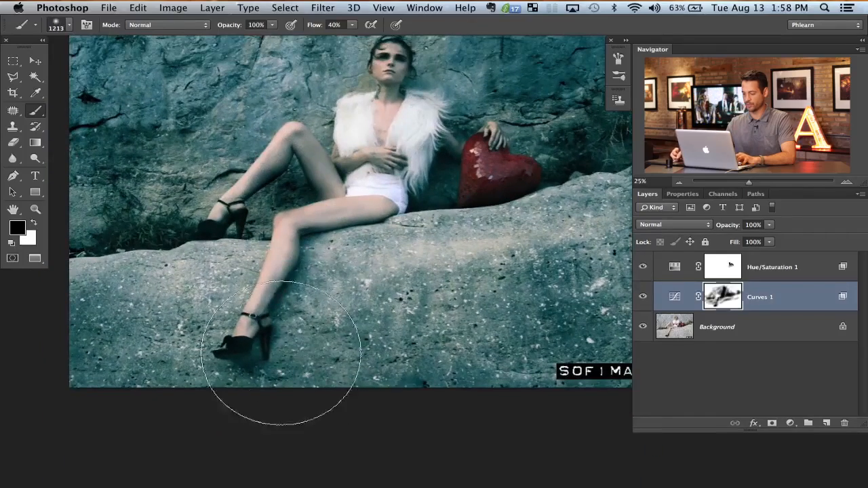
pyautogui.moveTo(280, 353); pyautogui.dragTo(454, 376)
pyautogui.moveTo(364, 231); pyautogui.dragTo(325, 312)
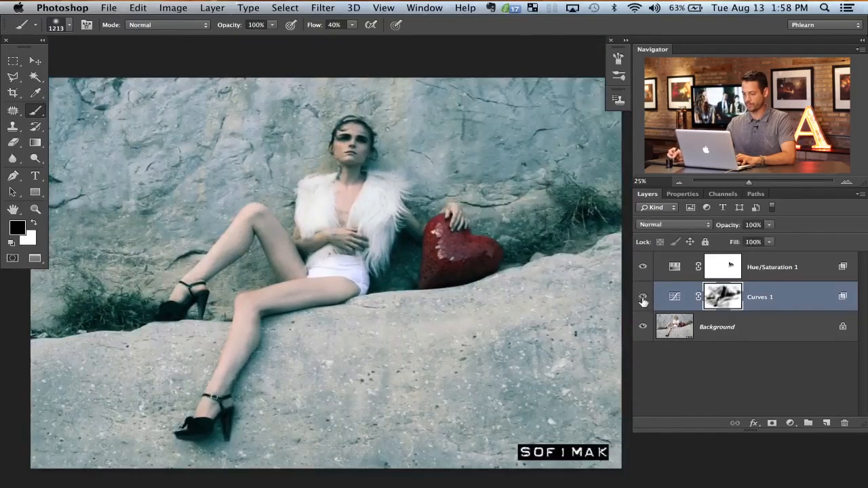
# Step: Dab white on the Curves mask over the grass behind the woman's rear foot, comparing the photo with and without the layer
pyautogui.click(642, 299)
pyautogui.click(642, 298)
pyautogui.click(642, 299)
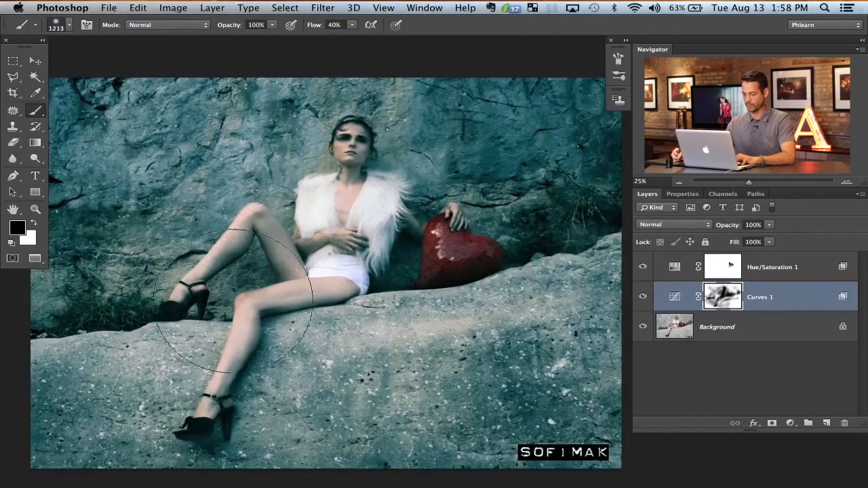
pyautogui.press('x')
pyautogui.click(139, 269)
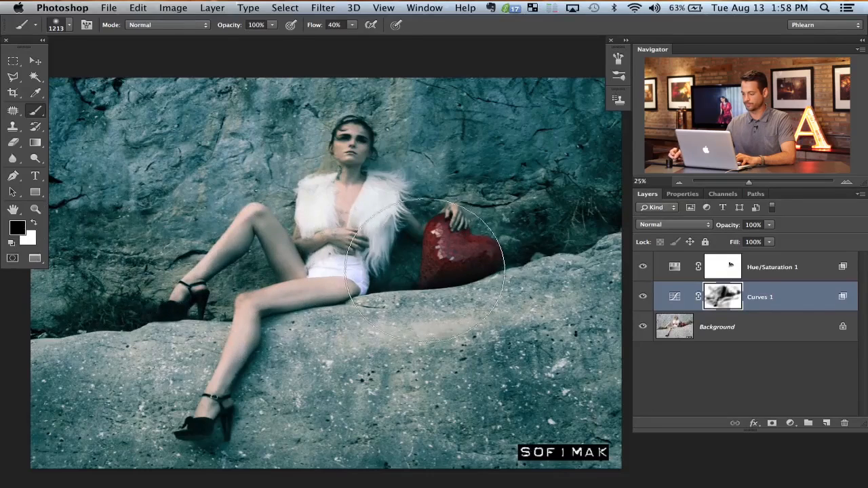
pyautogui.click(643, 293)
pyautogui.click(643, 294)
pyautogui.click(643, 294)
pyautogui.click(644, 293)
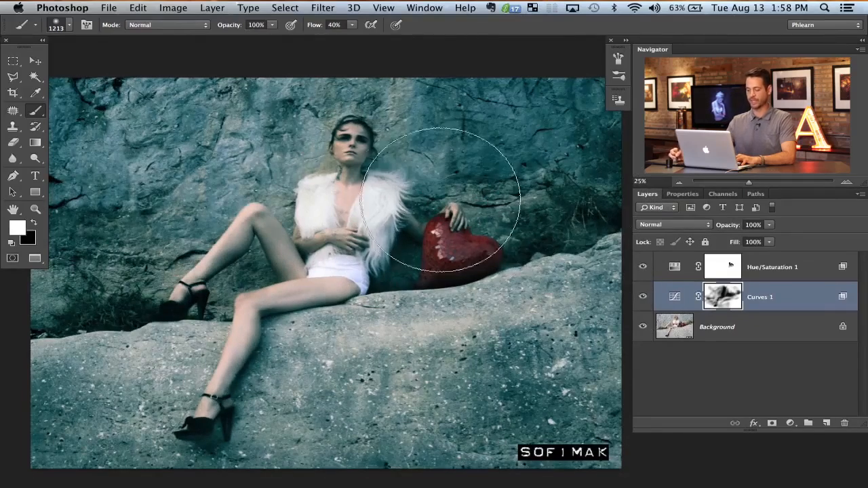
pyautogui.moveTo(367, 279); pyautogui.dragTo(375, 274)
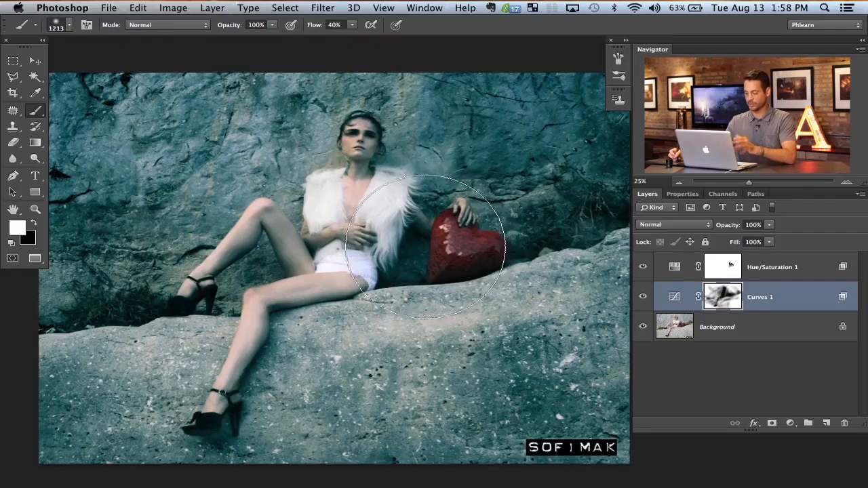
# Step: Add a Levels adjustment layer above Hue/Saturation and set the Green channel's black output level to 20
pyautogui.click(782, 267)
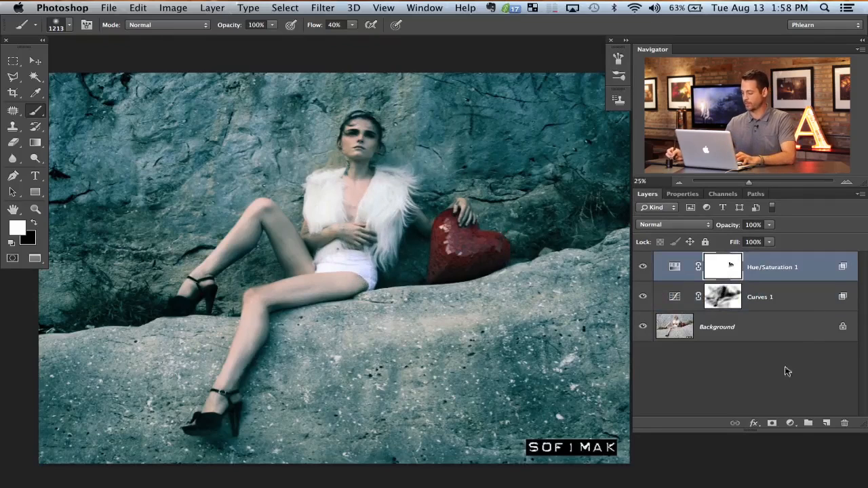
pyautogui.click(793, 424)
pyautogui.click(800, 408)
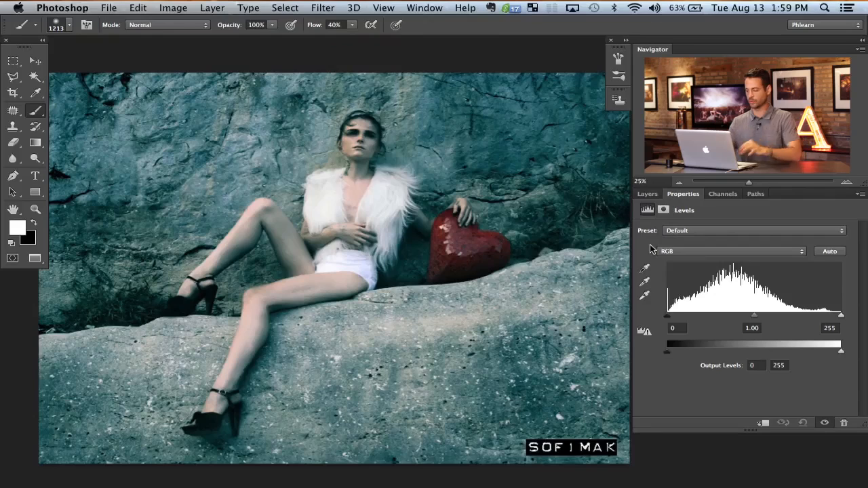
pyautogui.click(681, 254)
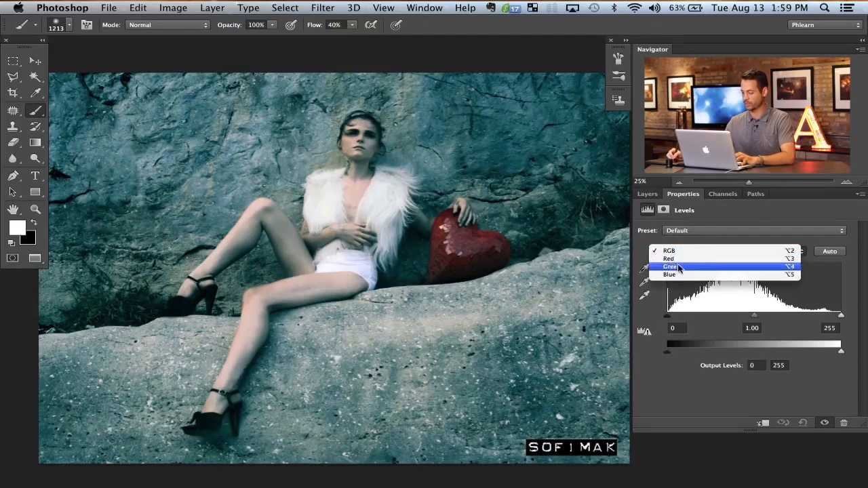
pyautogui.click(672, 267)
pyautogui.moveTo(670, 351); pyautogui.dragTo(680, 351)
# Step: Set the Blue channel's black output level to 20 in the Levels adjustment
pyautogui.click(678, 251)
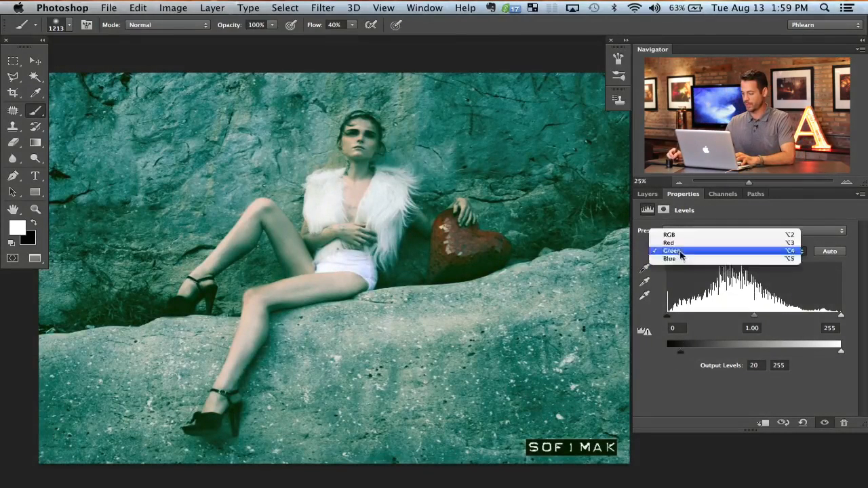
pyautogui.click(680, 259)
pyautogui.moveTo(671, 353); pyautogui.dragTo(679, 354)
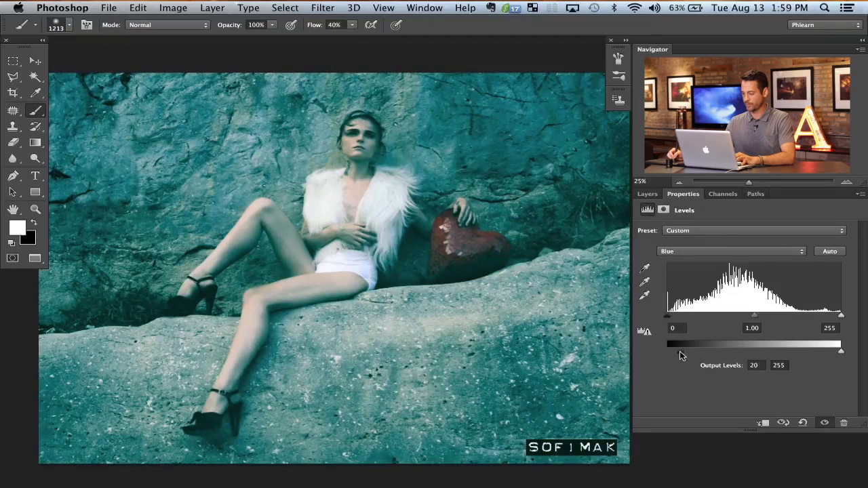
# Step: Compare the photo with and without the full-strength Levels layer
pyautogui.click(647, 194)
pyautogui.click(644, 268)
pyautogui.click(644, 268)
pyautogui.click(644, 268)
pyautogui.click(644, 268)
pyautogui.click(644, 268)
pyautogui.click(644, 269)
# Step: Reduce the Levels layer's opacity to 39%, judging the tint by comparing the photo with and without the layer
pyautogui.click(644, 269)
pyautogui.click(644, 269)
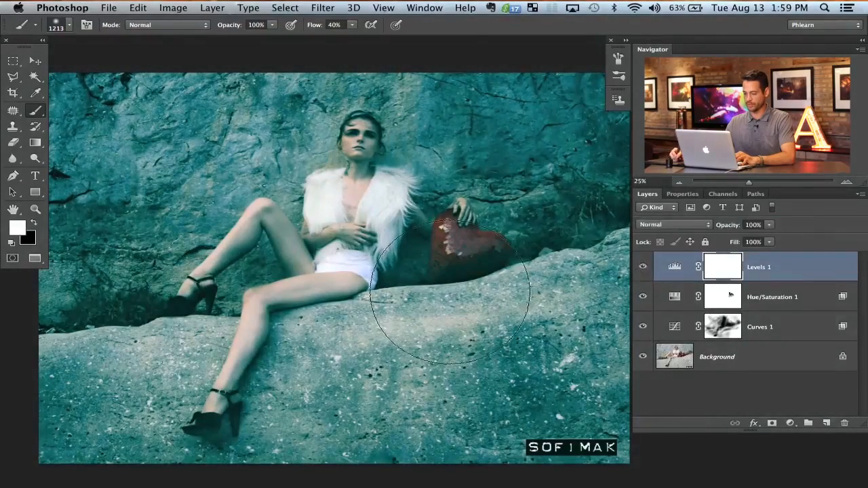
pyautogui.click(644, 268)
pyautogui.click(644, 268)
pyautogui.click(644, 269)
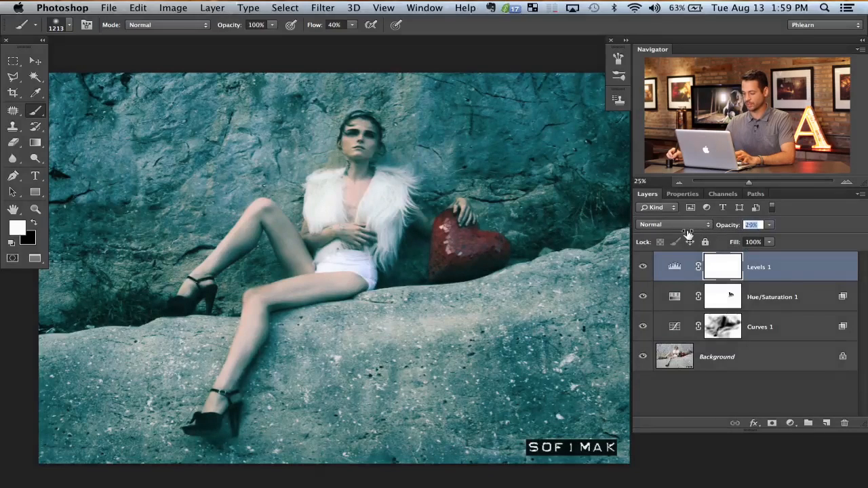
pyautogui.click(644, 268)
pyautogui.click(644, 268)
pyautogui.click(644, 268)
pyautogui.click(644, 268)
pyautogui.click(644, 268)
pyautogui.click(644, 268)
pyautogui.click(644, 268)
pyautogui.click(644, 268)
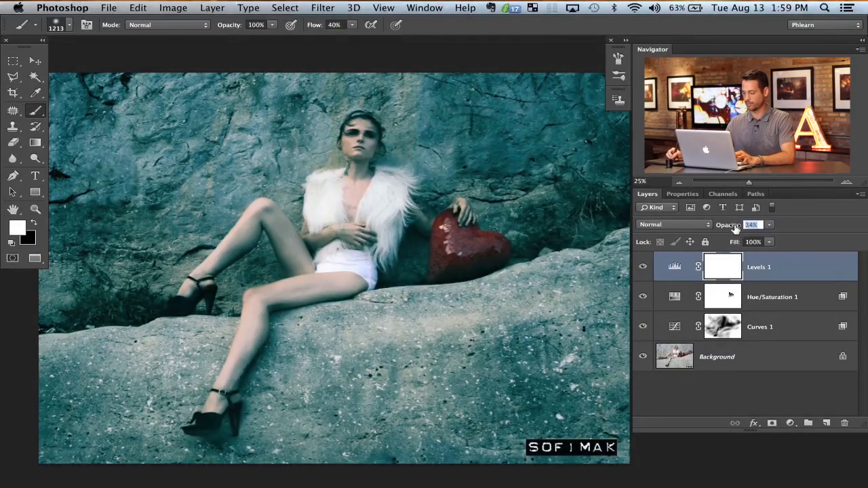
pyautogui.click(644, 270)
pyautogui.click(644, 270)
pyautogui.click(644, 270)
pyautogui.click(644, 270)
pyautogui.click(644, 270)
pyautogui.click(644, 270)
pyautogui.moveTo(496, 315); pyautogui.dragTo(527, 269)
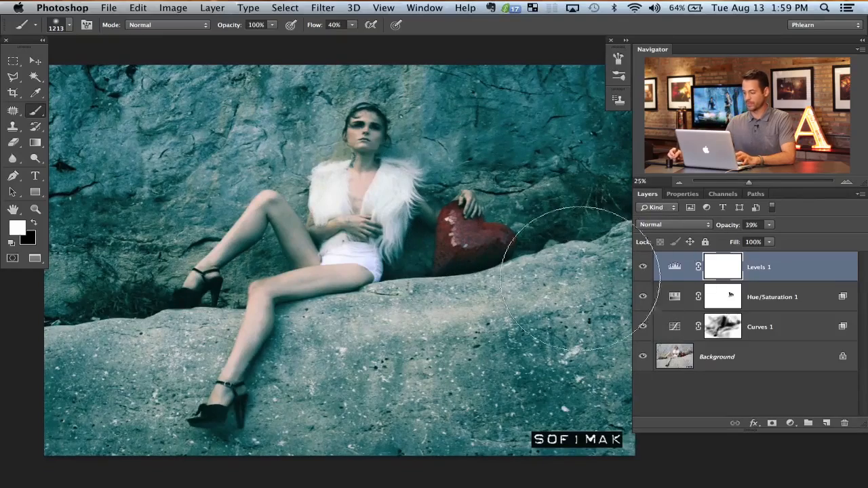
pyautogui.moveTo(444, 262); pyautogui.dragTo(435, 258)
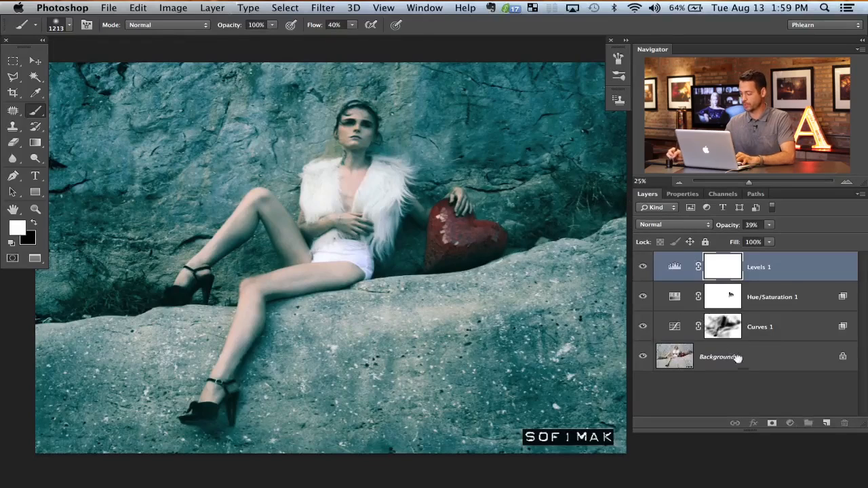
# Step: Duplicate the Background layer
pyautogui.click(732, 355)
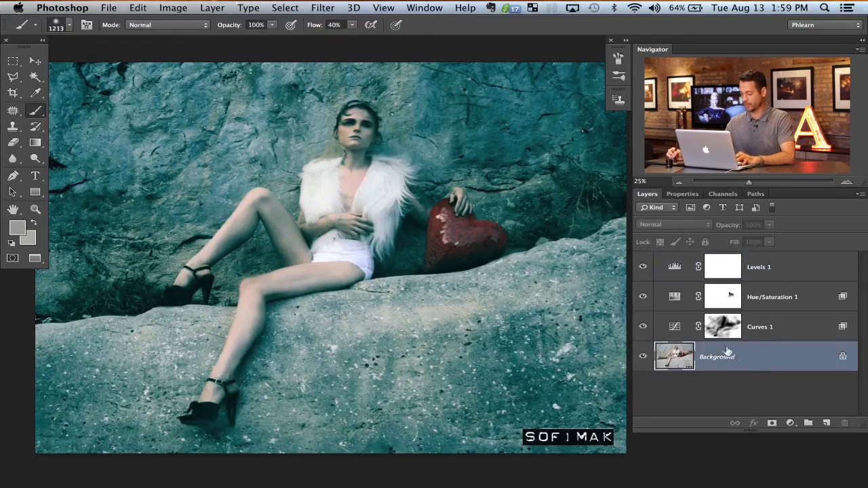
pyautogui.press('super+j')
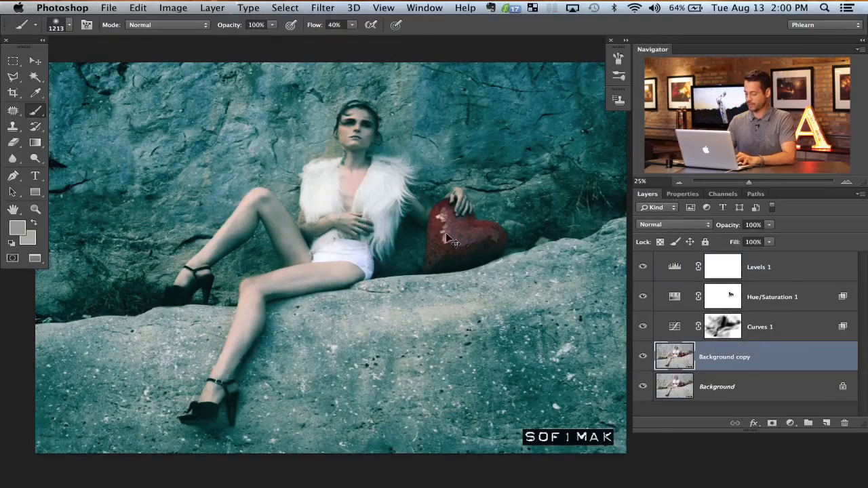
# Step: Move the Background copy layer to the top of the layer stack and hide it behind a black mask
pyautogui.press('super+bracketright')
pyautogui.press('super+bracketright')
pyautogui.press('super+bracketright')
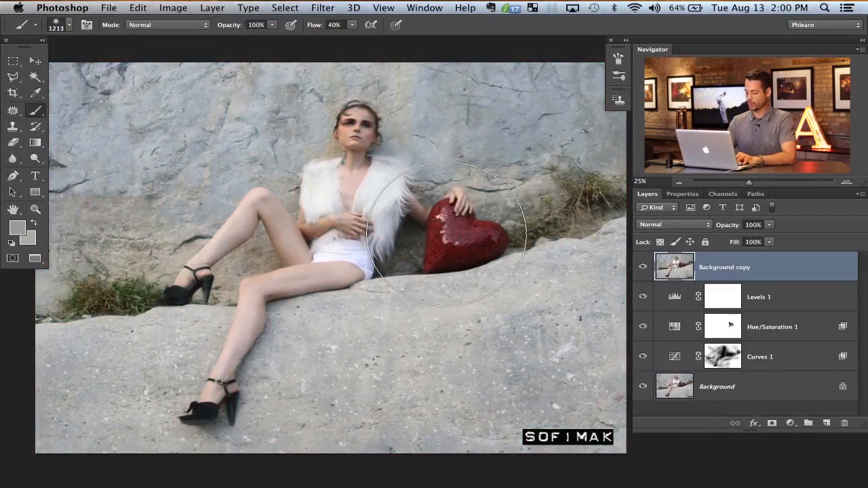
pyautogui.press('super+m')
pyautogui.press('super+i')
# Step: Paint white on the Background copy's mask over the woman's face, torso, arms and both legs
pyautogui.moveTo(372, 208)
pyautogui.mouseDown()
pyautogui.moveTo(348, 219)
pyautogui.moveTo(343, 195)
pyautogui.mouseUp()
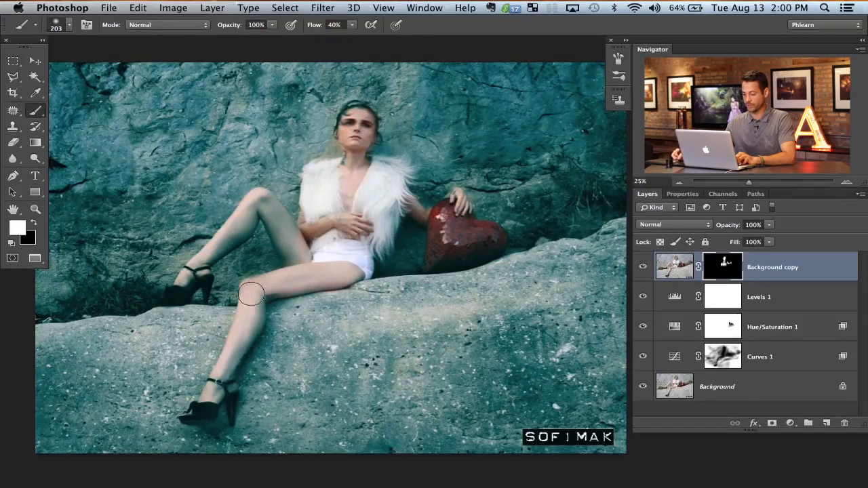
pyautogui.moveTo(248, 340); pyautogui.dragTo(242, 338)
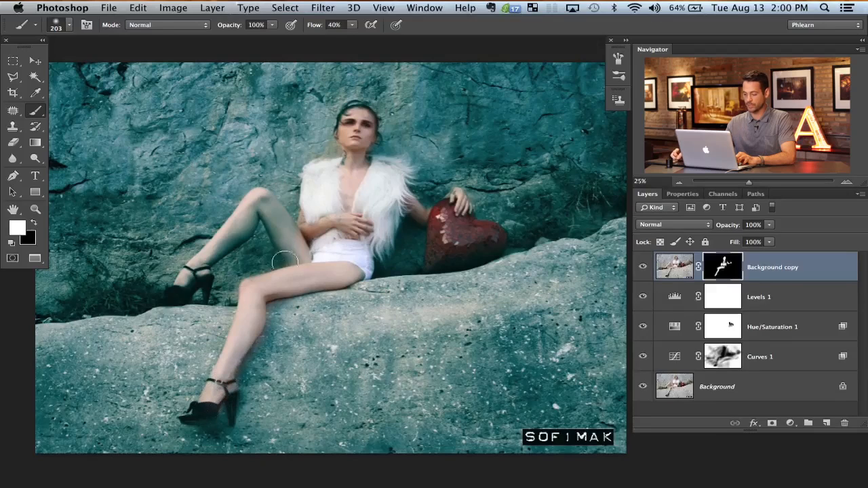
pyautogui.moveTo(291, 248); pyautogui.dragTo(284, 255)
pyautogui.moveTo(282, 232); pyautogui.dragTo(293, 265)
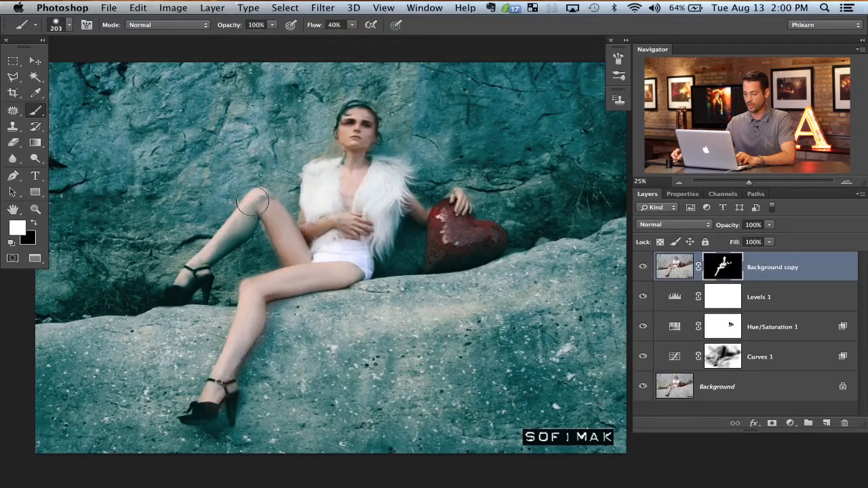
pyautogui.moveTo(255, 217); pyautogui.dragTo(193, 276)
# Step: Refine the mask edges around the woman with alternating black and white paint, and compare the photo with and without the Background copy
pyautogui.press('x')
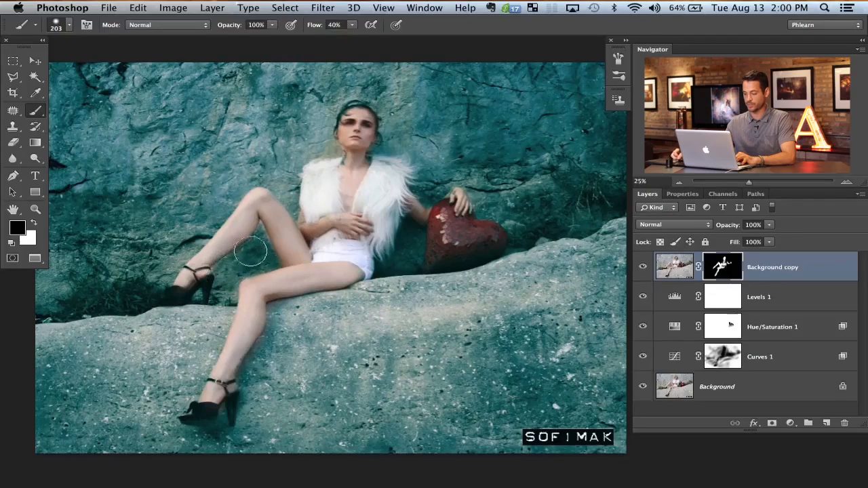
pyautogui.press('x')
pyautogui.press('x')
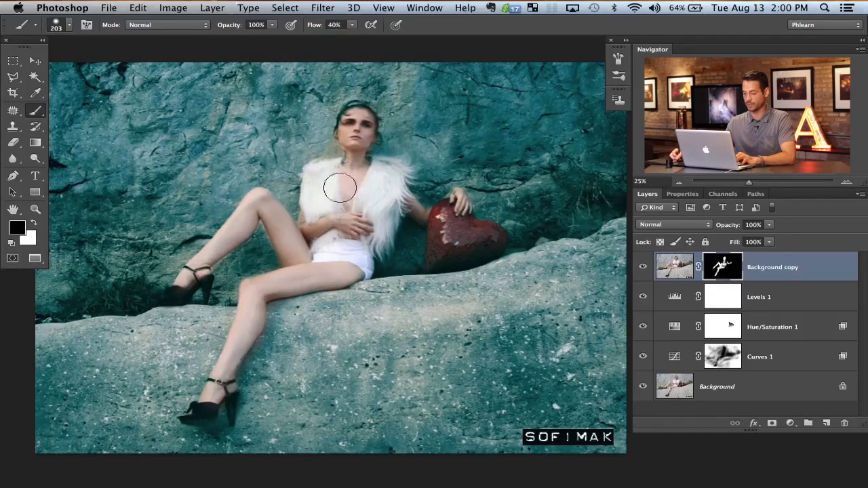
pyautogui.press('x')
pyautogui.press('x')
pyautogui.press('x')
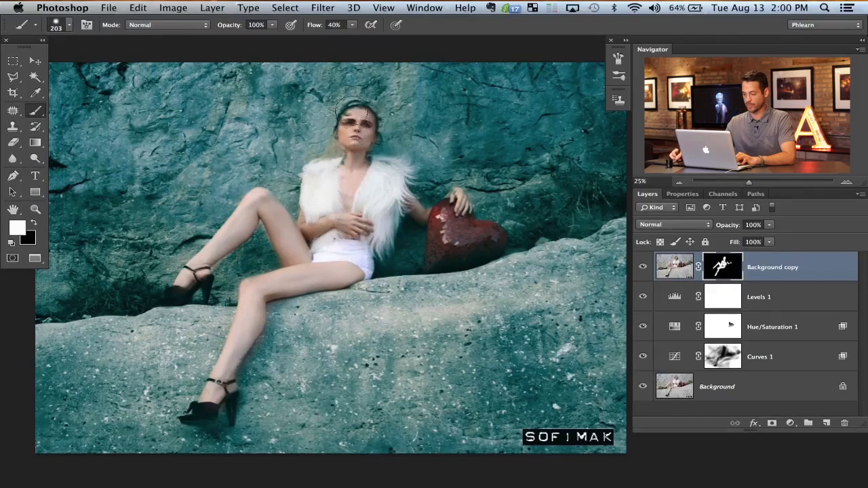
pyautogui.press('x')
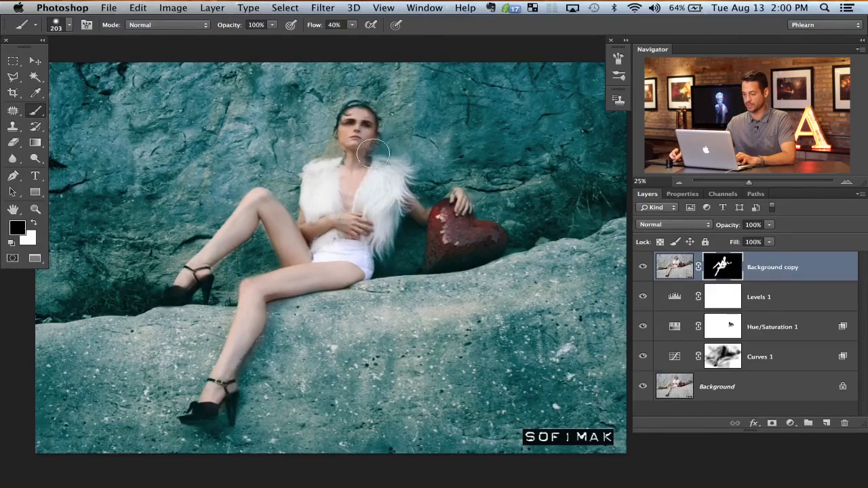
pyautogui.press('x')
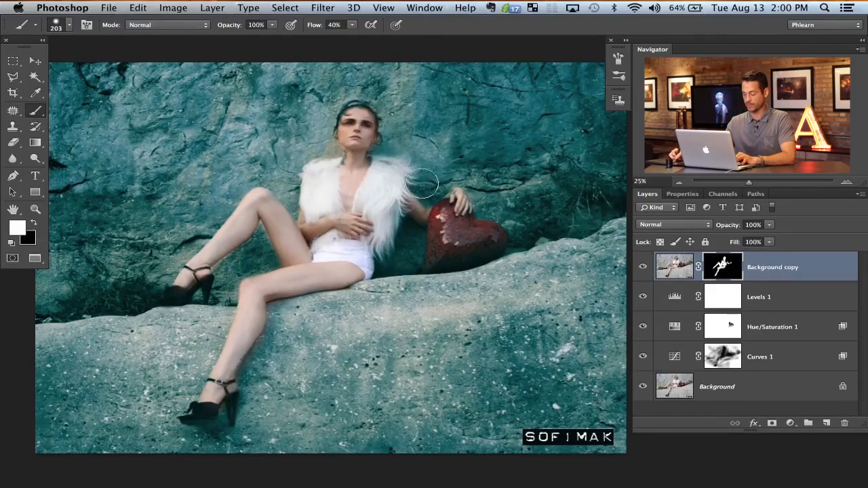
pyautogui.click(643, 268)
pyautogui.click(643, 267)
pyautogui.click(643, 268)
pyautogui.click(643, 268)
# Step: Paint white over the red heart on the Background copy's mask
pyautogui.moveTo(409, 276); pyautogui.dragTo(423, 261)
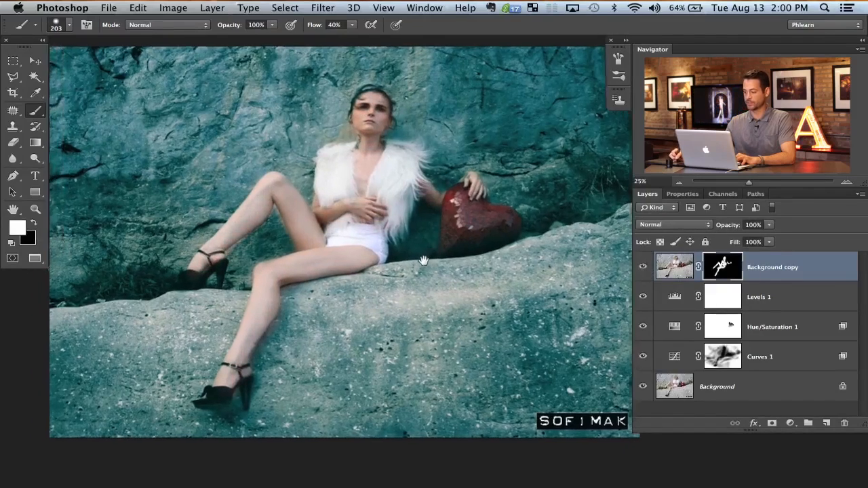
pyautogui.moveTo(463, 202)
pyautogui.mouseDown()
pyautogui.moveTo(445, 205)
pyautogui.moveTo(455, 197)
pyautogui.mouseUp()
pyautogui.press('x')
pyautogui.press('x')
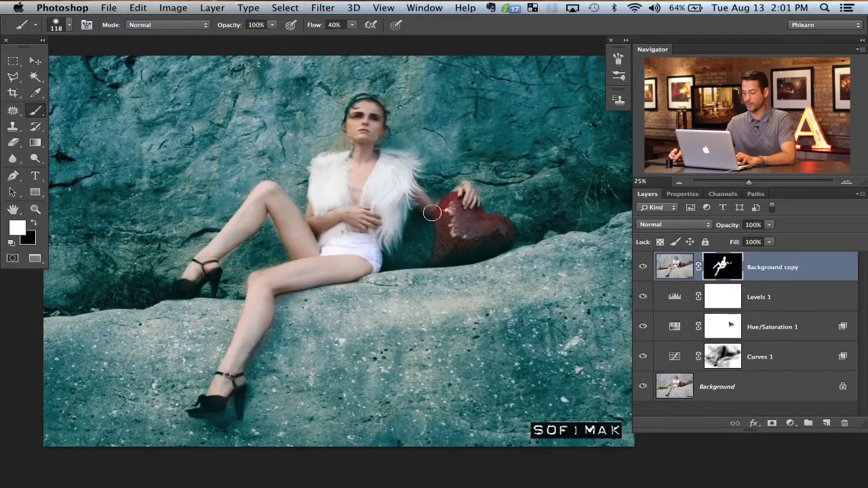
pyautogui.moveTo(452, 219)
pyautogui.mouseDown()
pyautogui.moveTo(469, 228)
pyautogui.moveTo(450, 218)
pyautogui.moveTo(462, 204)
pyautogui.moveTo(448, 233)
pyautogui.moveTo(458, 248)
pyautogui.mouseUp()
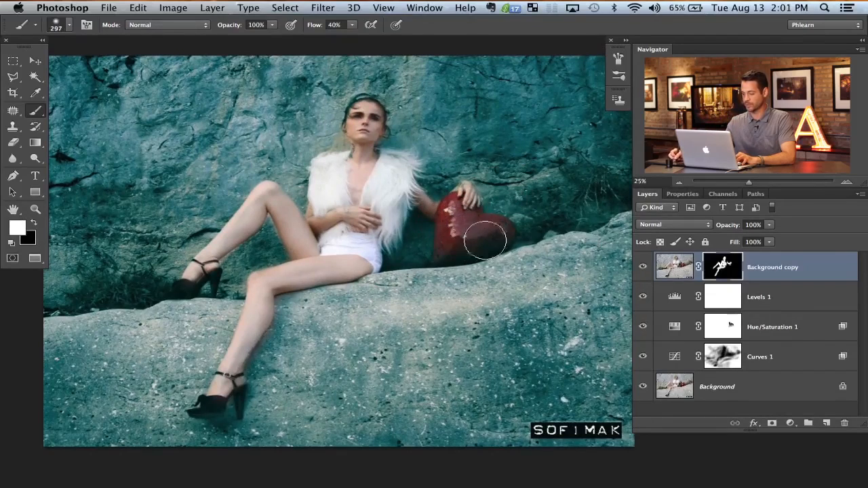
# Step: Reduce the Background copy layer's opacity to 50%, judging the skin tones by comparing the photo with and without the layer
pyautogui.click(644, 271)
pyautogui.click(644, 270)
pyautogui.click(645, 270)
pyautogui.click(644, 271)
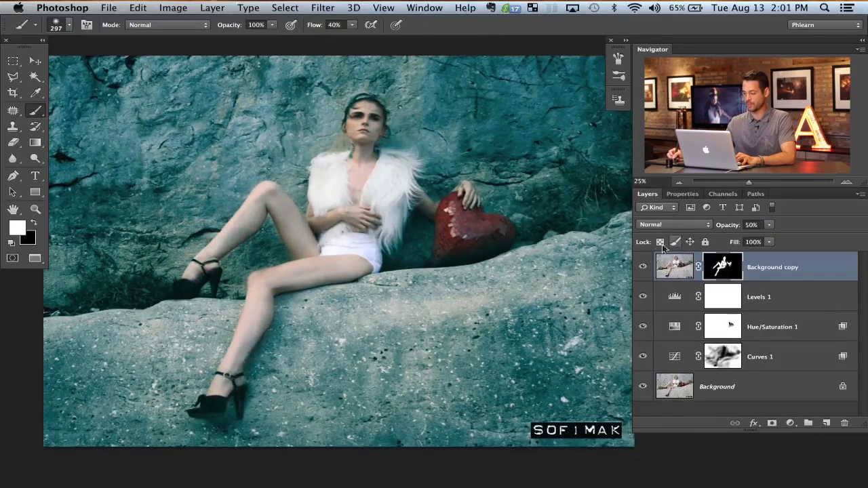
pyautogui.click(644, 271)
pyautogui.click(644, 271)
pyautogui.click(644, 271)
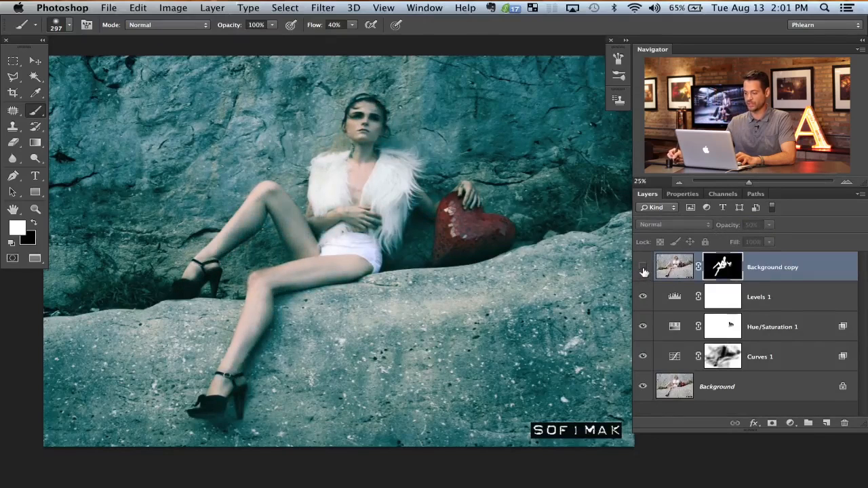
pyautogui.click(644, 270)
pyautogui.click(644, 271)
pyautogui.click(645, 272)
pyautogui.click(645, 274)
pyautogui.click(643, 270)
pyautogui.click(644, 269)
pyautogui.click(644, 269)
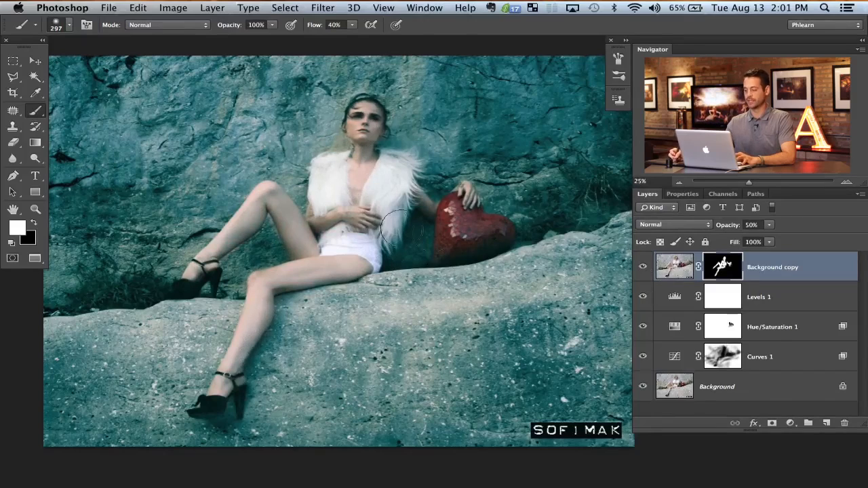
# Step: Add a Curves adjustment layer with the RGB curve pulled down to darken the photo, and invert its mask to black
pyautogui.click(791, 426)
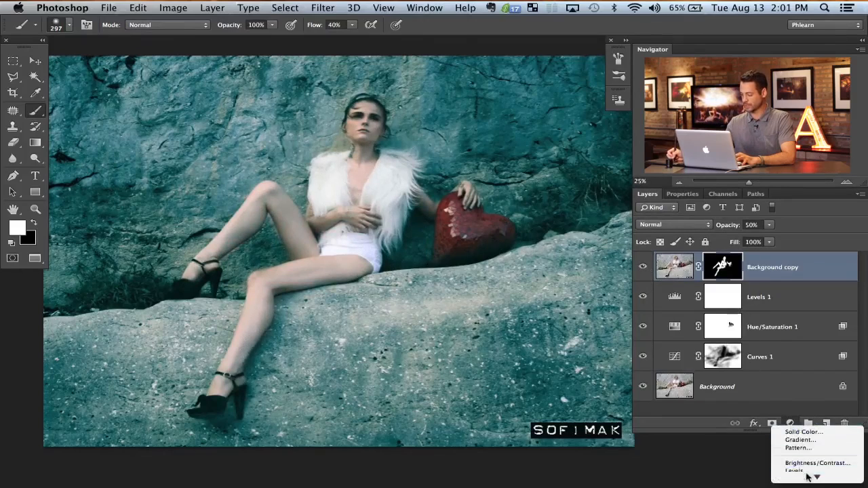
pyautogui.click(795, 413)
pyautogui.moveTo(753, 337); pyautogui.dragTo(771, 366)
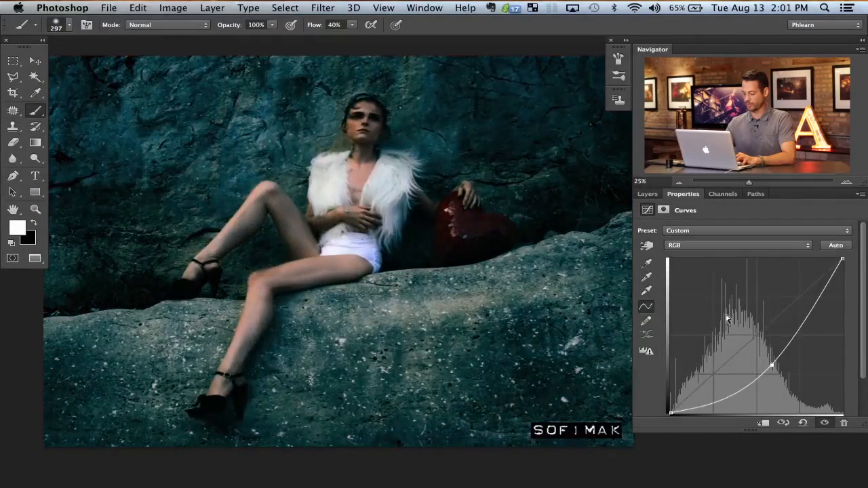
pyautogui.press('super+i')
pyautogui.press('super+minus')
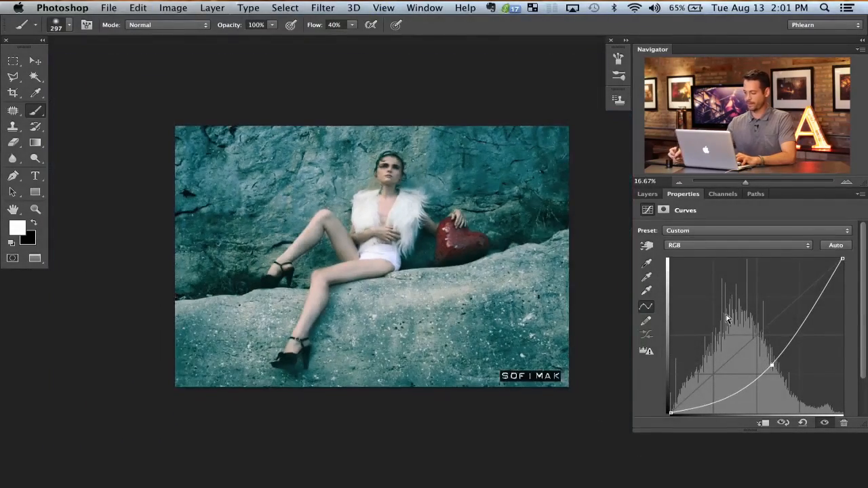
# Step: Fill a large ellipse around the woman and heart with white on the Curves 2 mask, and invert the mask to darken only the surroundings
pyautogui.click(647, 194)
pyautogui.press('m')
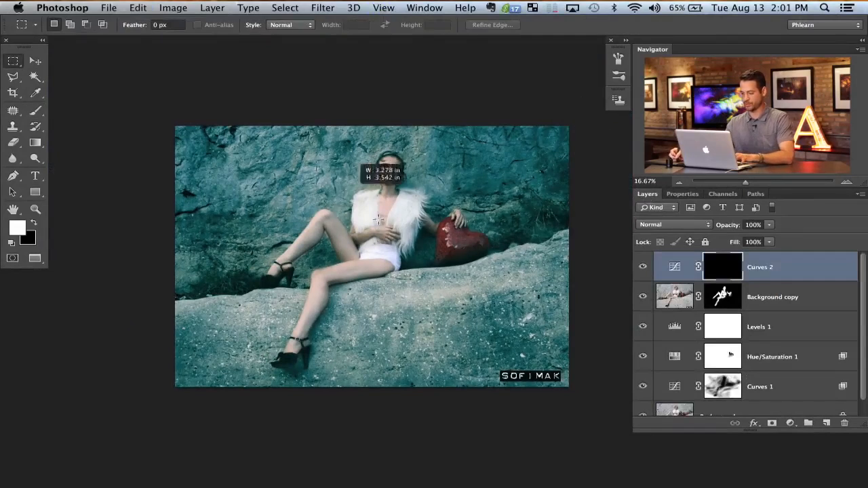
pyautogui.moveTo(315, 159); pyautogui.dragTo(494, 352)
pyautogui.hotkey('shift', 'm')
pyautogui.moveTo(271, 124); pyautogui.dragTo(521, 373)
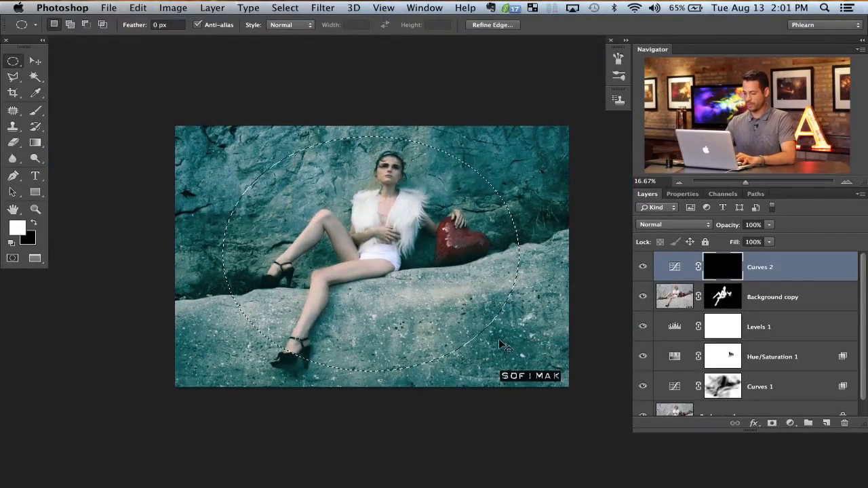
pyautogui.hotkey('alt', 'BackSpace')
pyautogui.hotkey('ctrl', 'd')
pyautogui.hotkey('ctrl', 'i')
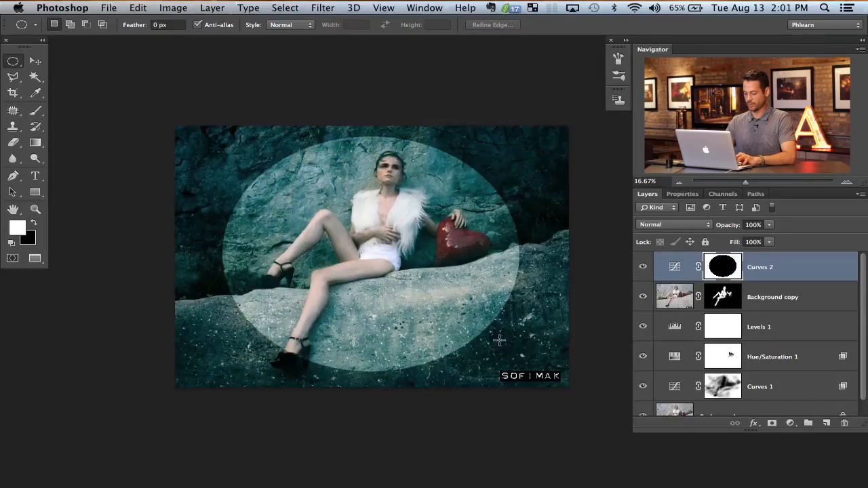
# Step: Soften the Curves 2 mask with a 553.2-pixel Gaussian Blur and compare the photo with and without the vignette
pyautogui.hotkey('ctrl', 'alt', 'f')
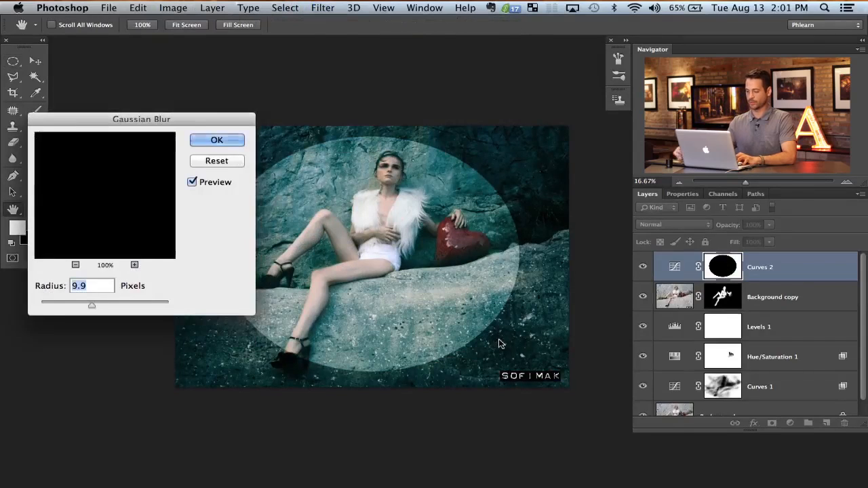
pyautogui.moveTo(113, 305); pyautogui.dragTo(156, 305)
pyautogui.click(217, 140)
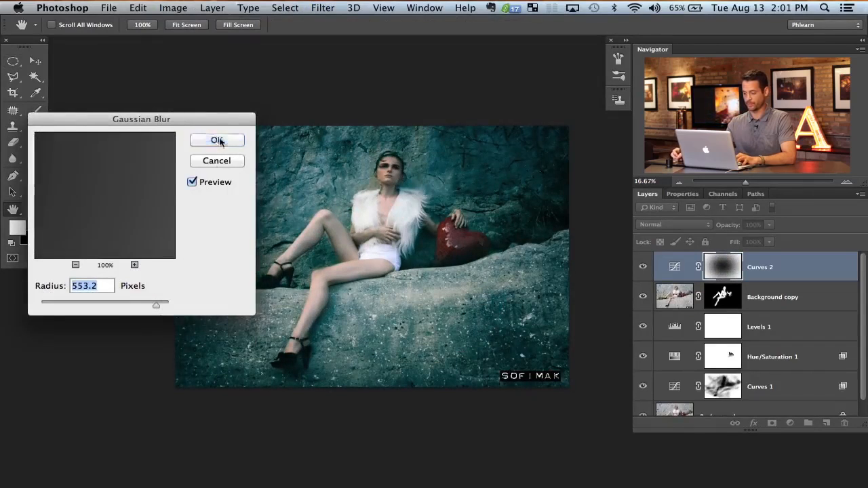
pyautogui.press('m')
pyautogui.click(643, 267)
pyautogui.click(643, 267)
pyautogui.click(643, 267)
pyautogui.click(642, 267)
# Step: Move the Curves 2 layer down the stack to sit between Hue/Saturation 1 and Curves 1
pyautogui.press('super+bracketleft')
pyautogui.press('super+bracketleft')
pyautogui.press('super+bracketleft')
pyautogui.press('super+bracketleft')
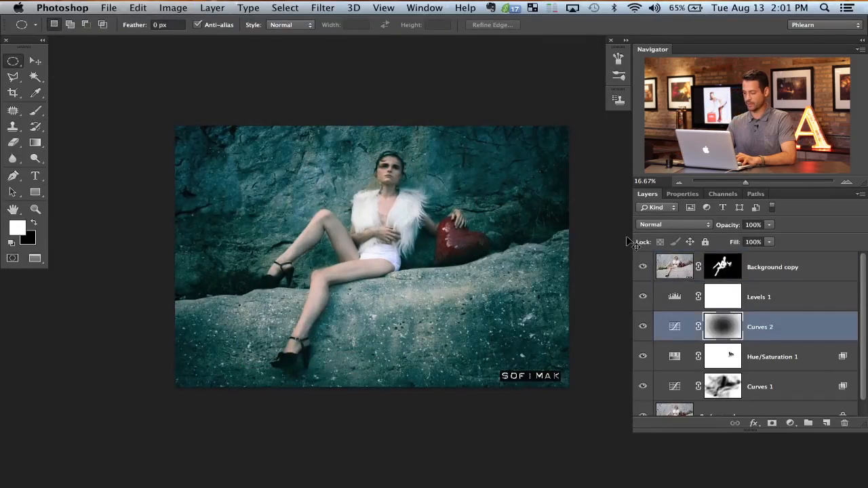
pyautogui.press('super+bracketright')
pyautogui.press('super+bracketright')
pyautogui.press('super+bracketleft')
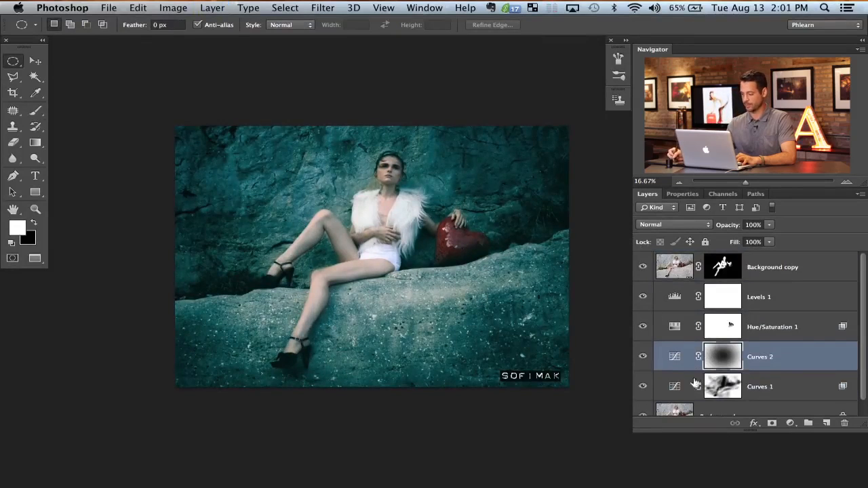
# Step: Reduce the Curves 2 layer's opacity to 70%, comparing the photo with and without the vignette
pyautogui.click(644, 359)
pyautogui.click(645, 359)
pyautogui.click(646, 359)
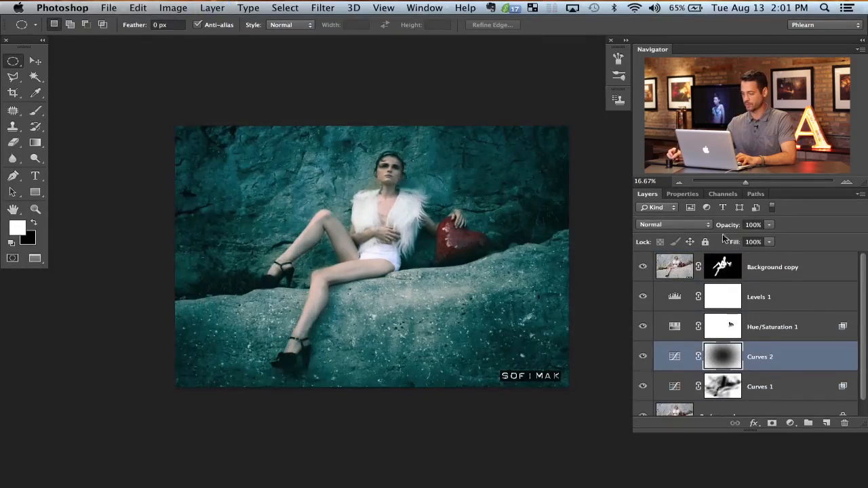
pyautogui.moveTo(721, 228); pyautogui.dragTo(713, 229)
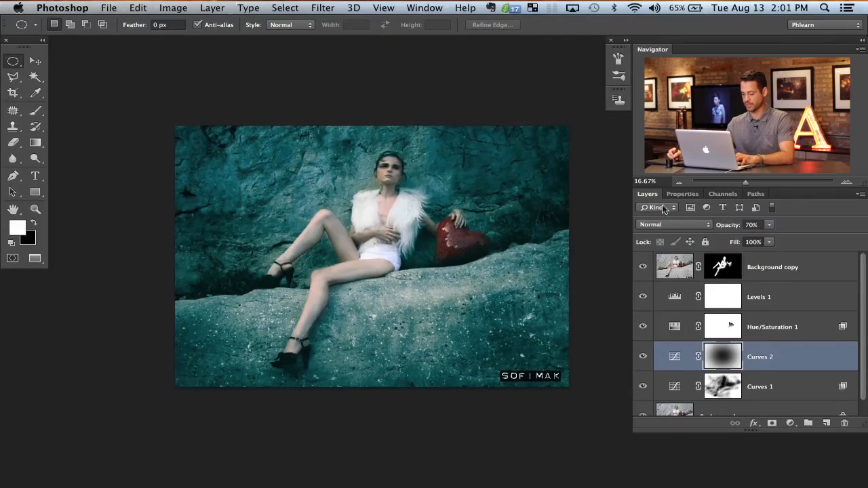
pyautogui.moveTo(464, 292); pyautogui.dragTo(430, 283)
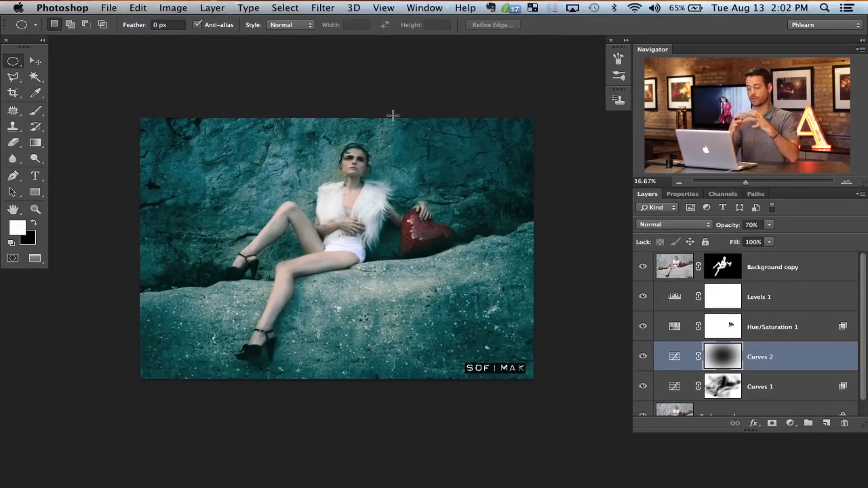
pyautogui.click(643, 357)
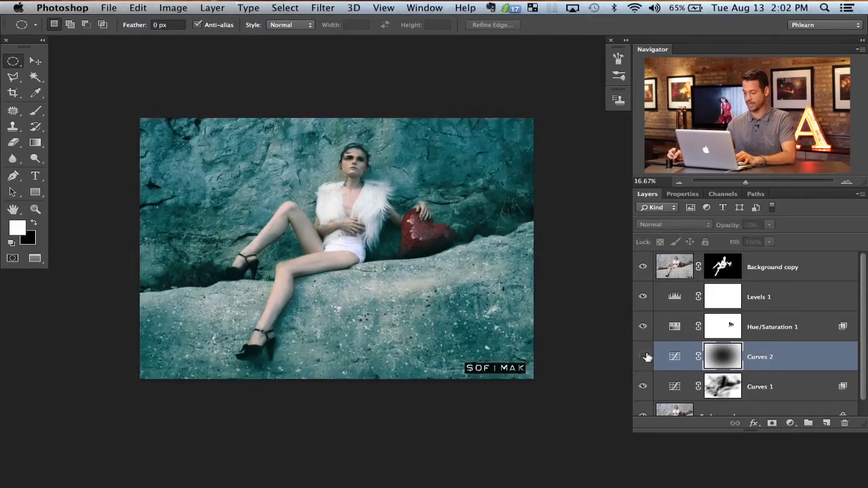
pyautogui.click(643, 360)
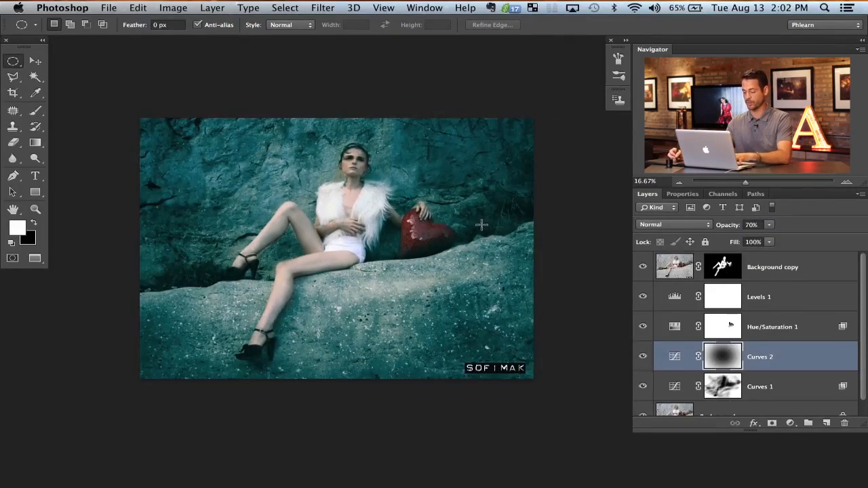
# Step: Transform the Curves 2 mask to 158.51% width and 119.69% height, rotated -7.55 degrees
pyautogui.press('super+t')
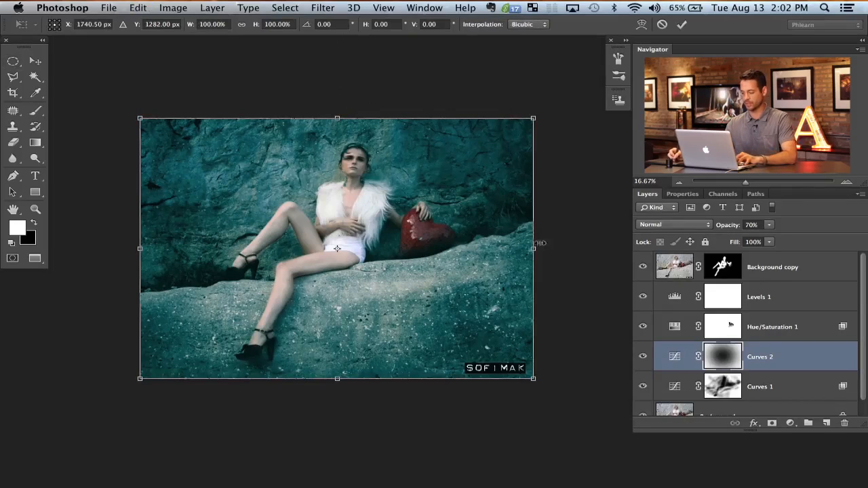
pyautogui.moveTo(542, 251); pyautogui.dragTo(607, 249)
pyautogui.moveTo(587, 407); pyautogui.dragTo(603, 374)
pyautogui.moveTo(613, 343); pyautogui.dragTo(586, 345)
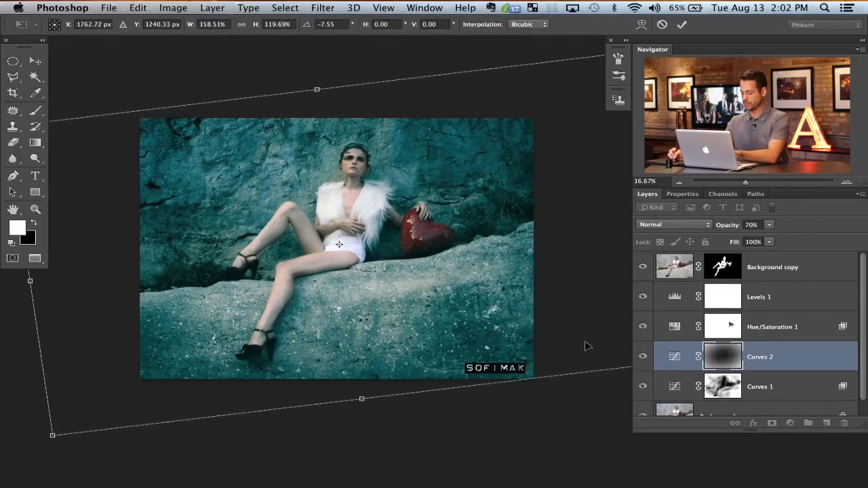
pyautogui.press('Return')
# Step: Compare the photo with and without the reshaped Curves 2 vignette
pyautogui.click(644, 358)
pyautogui.click(644, 358)
pyautogui.click(644, 358)
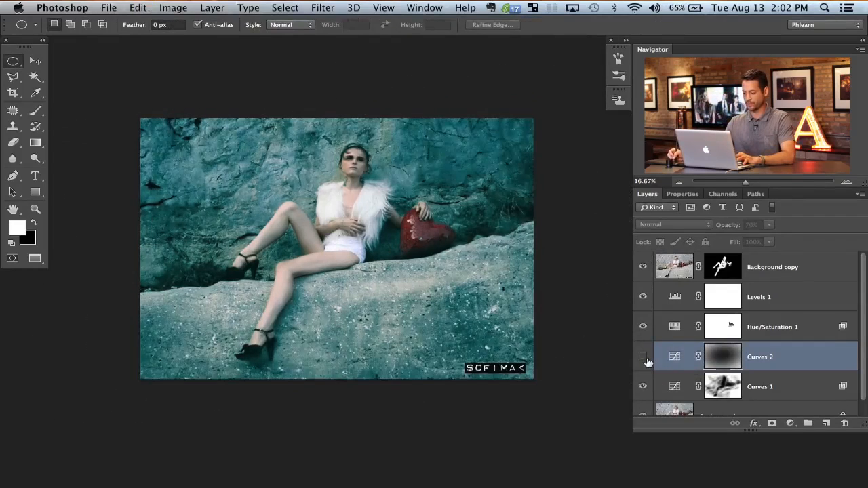
pyautogui.click(644, 358)
pyautogui.click(644, 359)
pyautogui.click(644, 359)
pyautogui.click(642, 358)
pyautogui.click(641, 359)
pyautogui.click(641, 358)
pyautogui.click(640, 359)
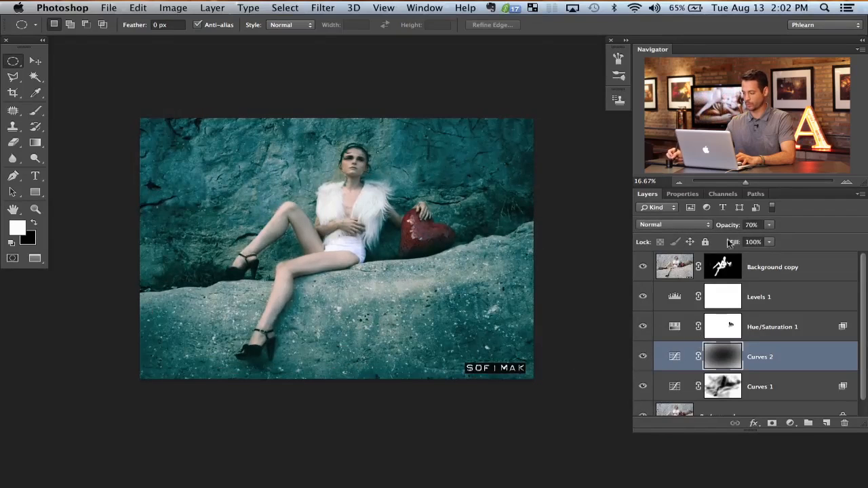
# Step: Lower the Curves 2 layer's opacity to 56% and compare the photo with and without the Background copy layer
pyautogui.click(643, 269)
pyautogui.click(643, 269)
pyautogui.click(644, 269)
pyautogui.click(644, 270)
pyautogui.click(644, 271)
pyautogui.click(645, 270)
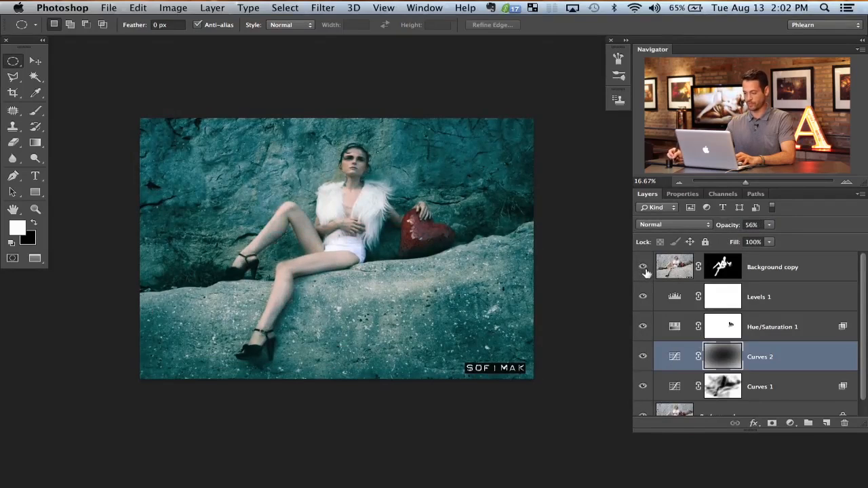
# Step: Group all the layers from Background copy down to Curves 1, leaving the original Background outside the group
pyautogui.click(783, 267)
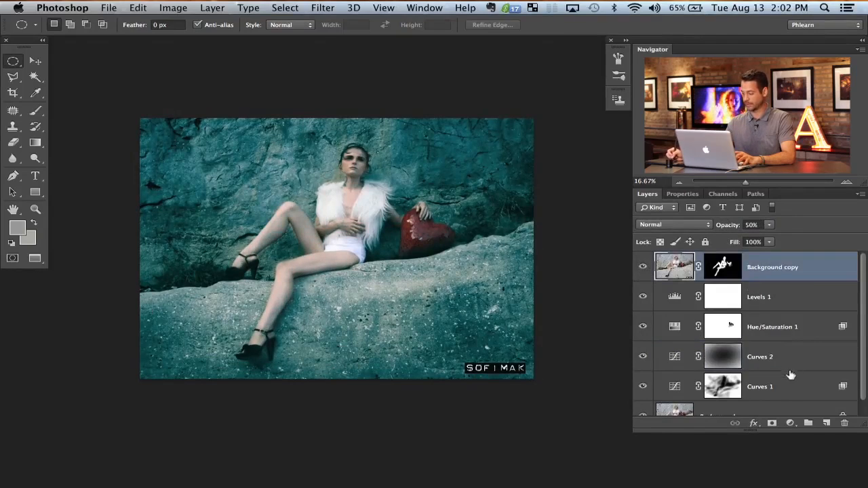
pyautogui.keyDown('shift'); pyautogui.click(783, 387); pyautogui.keyUp('shift')
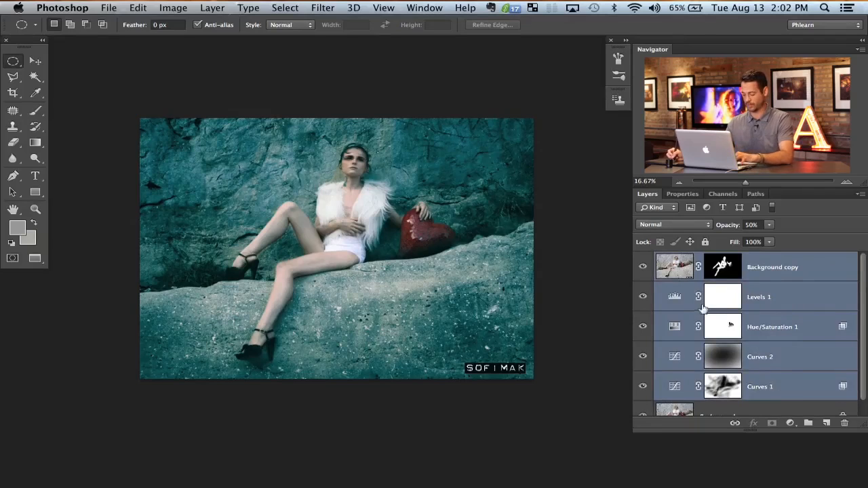
pyautogui.press('super+g')
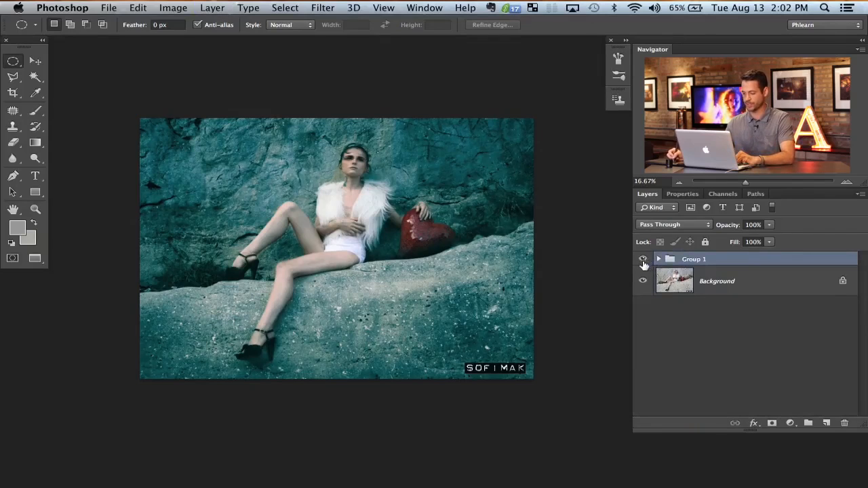
# Step: Compare the photo repeatedly with and without the grouped color effects, viewing it enlarged to 25%
pyautogui.click(642, 260)
pyautogui.click(643, 260)
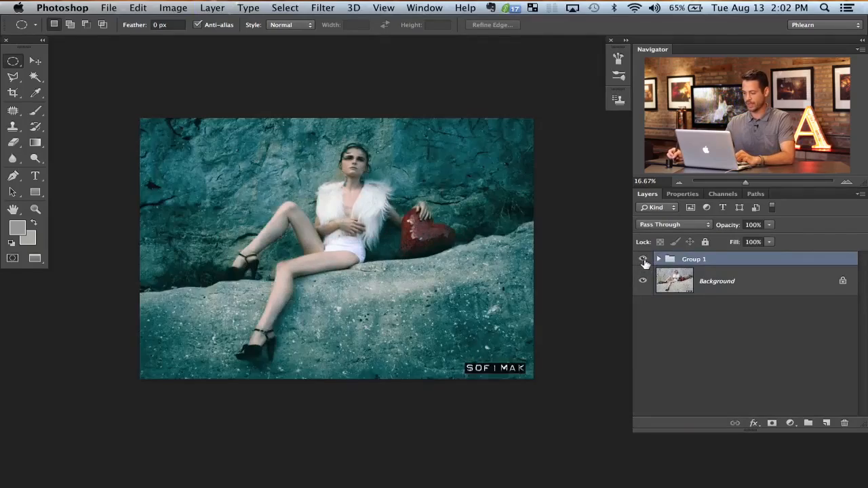
pyautogui.press('super+plus')
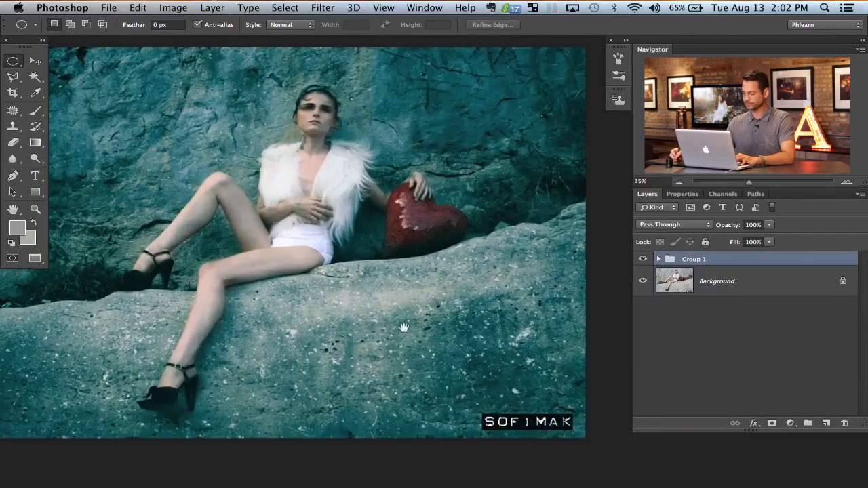
pyautogui.moveTo(403, 328); pyautogui.dragTo(459, 337)
pyautogui.click(642, 259)
pyautogui.click(641, 259)
pyautogui.click(642, 261)
pyautogui.click(642, 261)
pyautogui.click(640, 262)
pyautogui.click(638, 262)
pyautogui.click(641, 261)
pyautogui.click(641, 260)
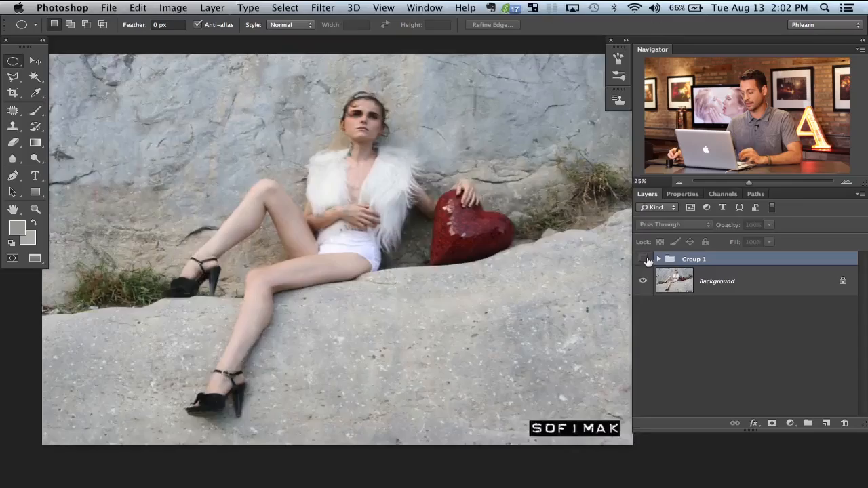
pyautogui.click(643, 260)
pyautogui.click(644, 261)
pyautogui.click(644, 260)
pyautogui.click(644, 261)
pyautogui.click(644, 262)
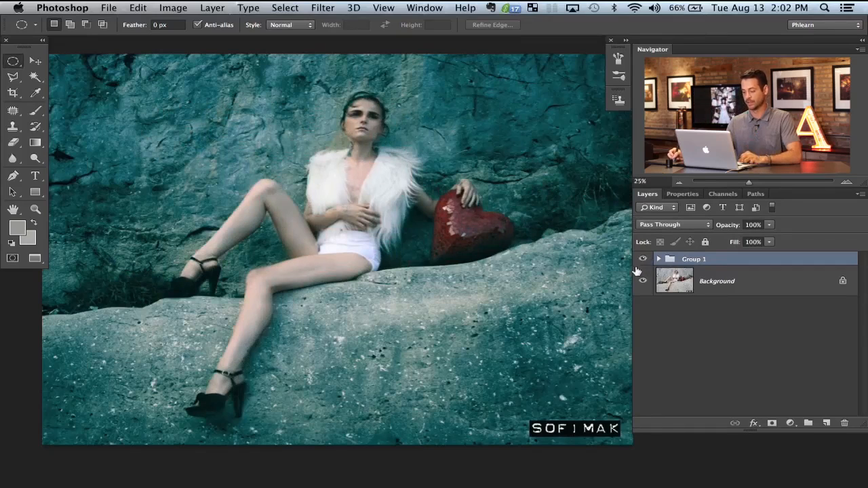
# Step: Add a Levels adjustment layer directly above the Background copy layer inside Group 1
pyautogui.click(659, 261)
pyautogui.click(766, 280)
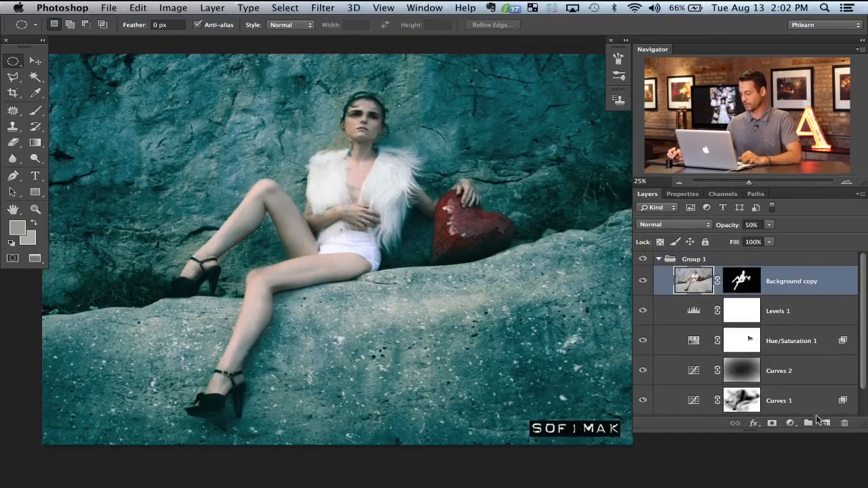
pyautogui.click(790, 423)
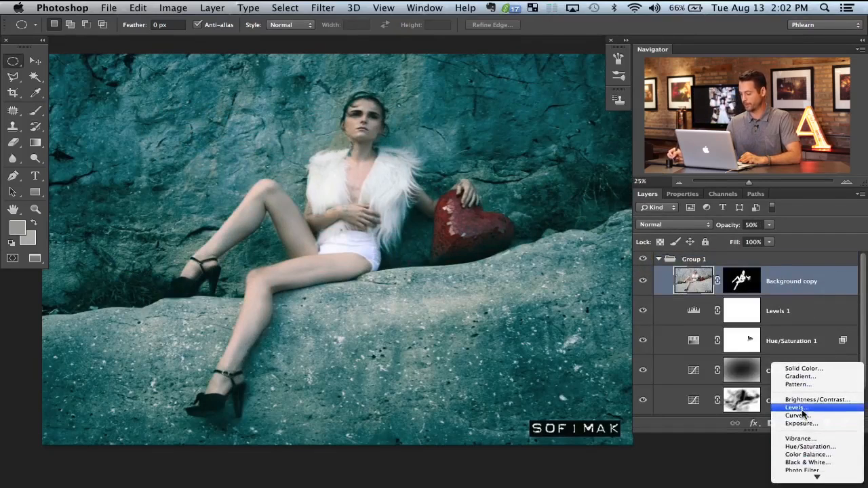
pyautogui.click(799, 400)
# Step: Set the Blue channel's output levels to 12 and 235 in the new Levels adjustment
pyautogui.click(692, 252)
pyautogui.click(697, 282)
pyautogui.click(693, 251)
pyautogui.click(688, 274)
pyautogui.moveTo(667, 351); pyautogui.dragTo(672, 350)
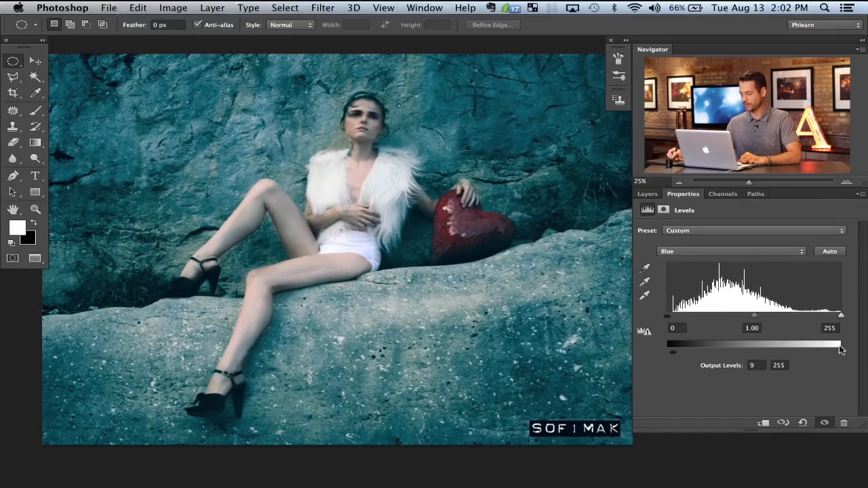
pyautogui.moveTo(833, 353); pyautogui.dragTo(821, 352)
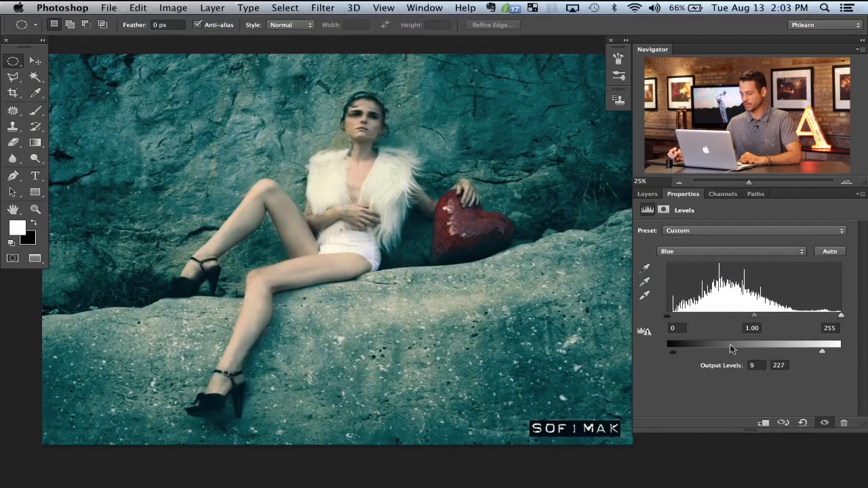
pyautogui.moveTo(668, 350); pyautogui.dragTo(675, 350)
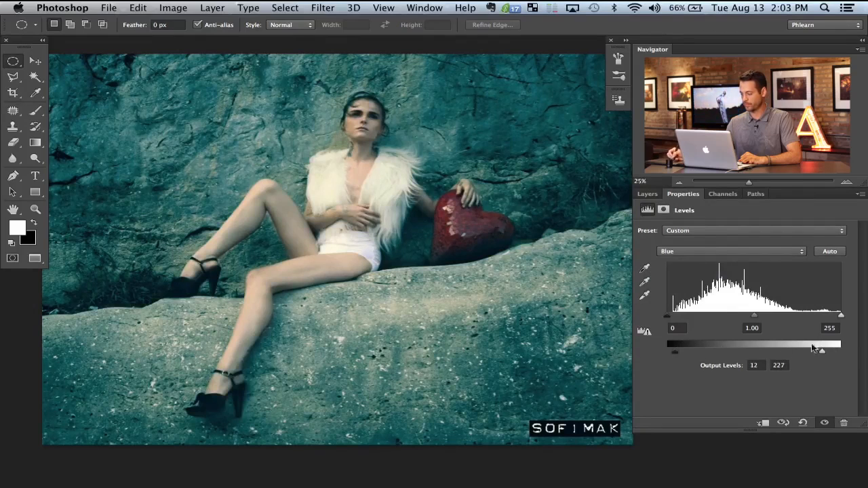
# Step: Compare the photo with and without the Levels 2 layer and lower its opacity to 82%
pyautogui.click(647, 193)
pyautogui.click(643, 281)
pyautogui.click(644, 282)
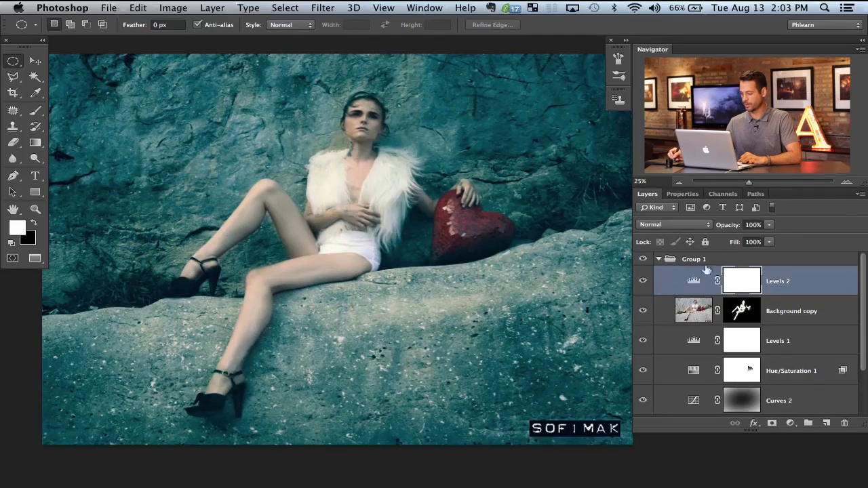
# Step: Collapse Group 1 and compare the finished color toning with the original photo
pyautogui.click(659, 259)
pyautogui.click(644, 260)
pyautogui.click(643, 261)
pyautogui.click(644, 260)
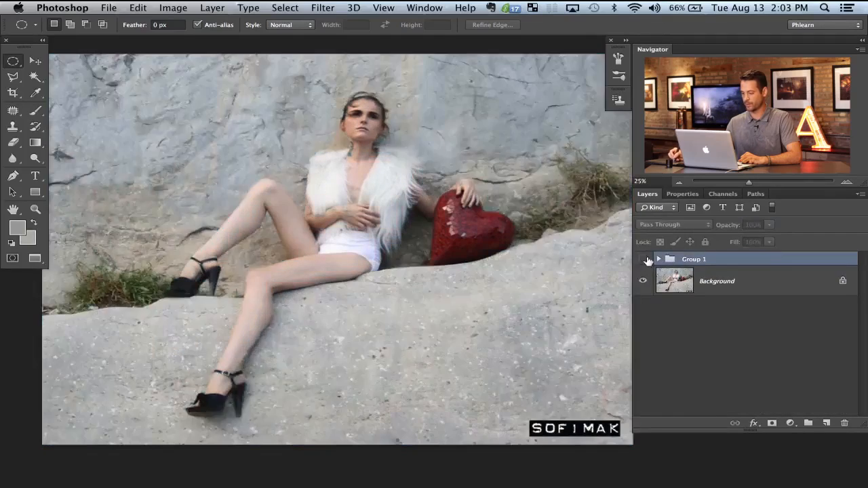
pyautogui.click(643, 261)
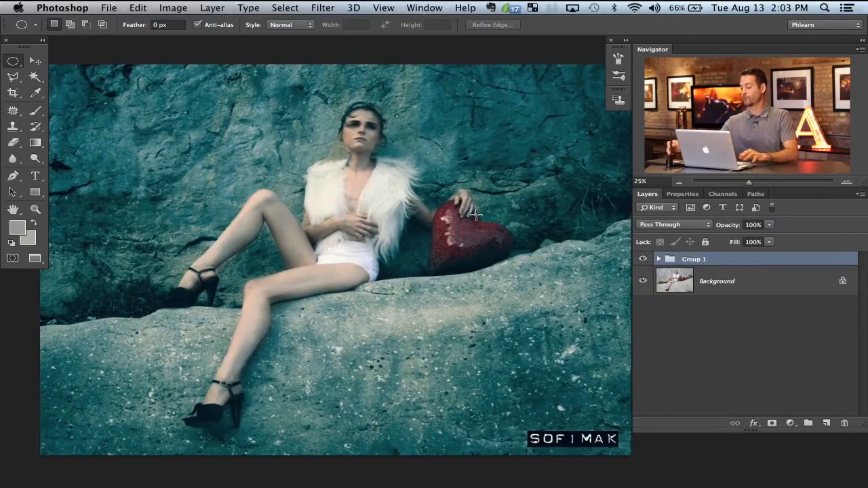